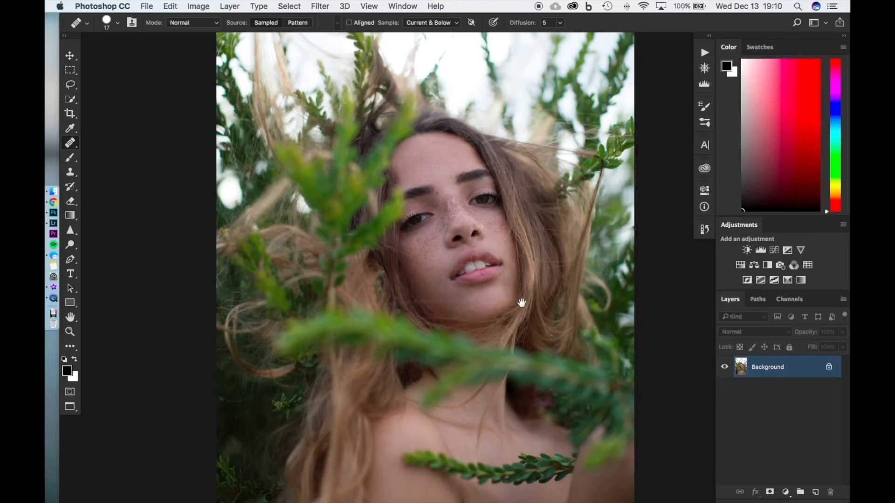
{"action": "scroll", "coordinate": [517, 291], "scroll_direction": "down", "scroll_amount": 3}
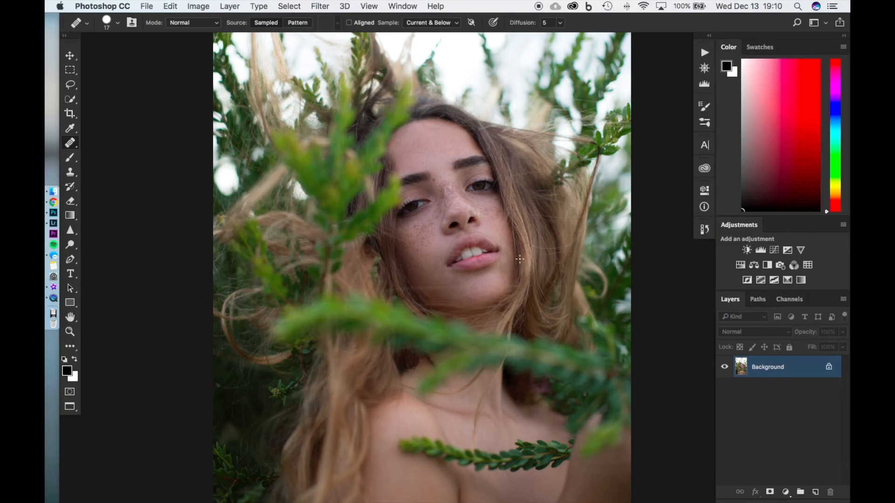
{"action": "mouse_move", "coordinate": [525, 368]}
{"action": "left_mouse_down"}
{"action": "mouse_move", "coordinate": [523, 352]}
{"action": "mouse_move", "coordinate": [520, 373]}
{"action": "left_mouse_up"}
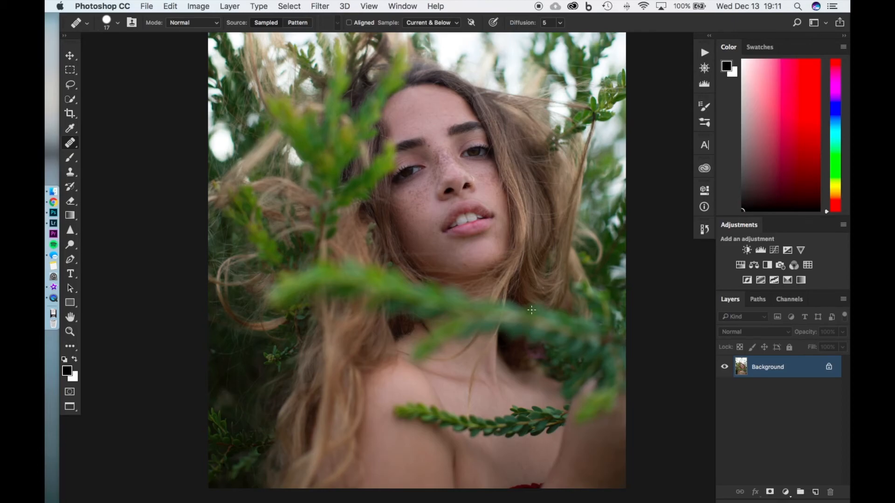
{"action": "left_click_drag", "start_coordinate": [537, 310], "coordinate": [538, 347]}
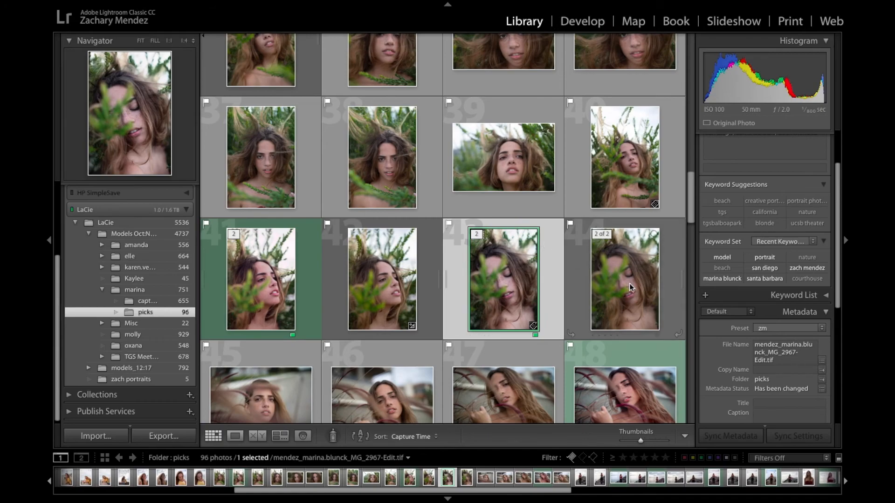
Step: In the Lightroom Classic library, select the vertical portrait in cell 40 and view it full screen
{"action": "left_click", "coordinate": [640, 167]}
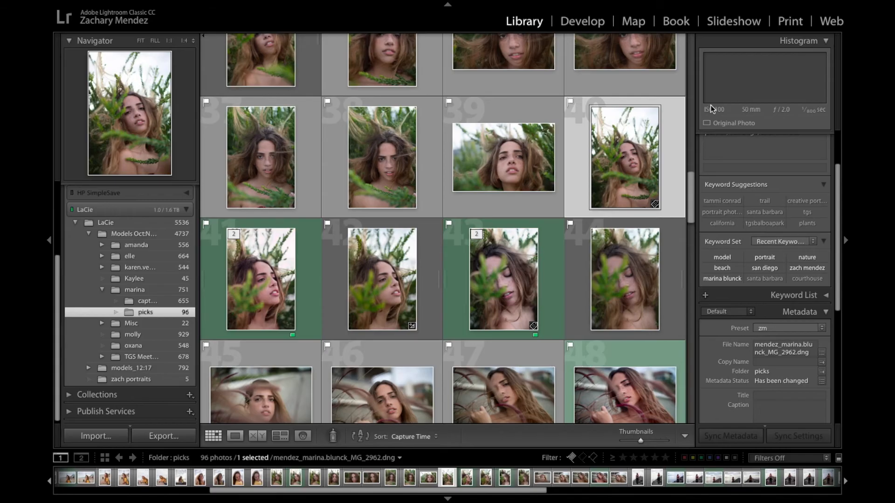
{"action": "key", "text": "f"}
{"action": "key", "text": "f"}
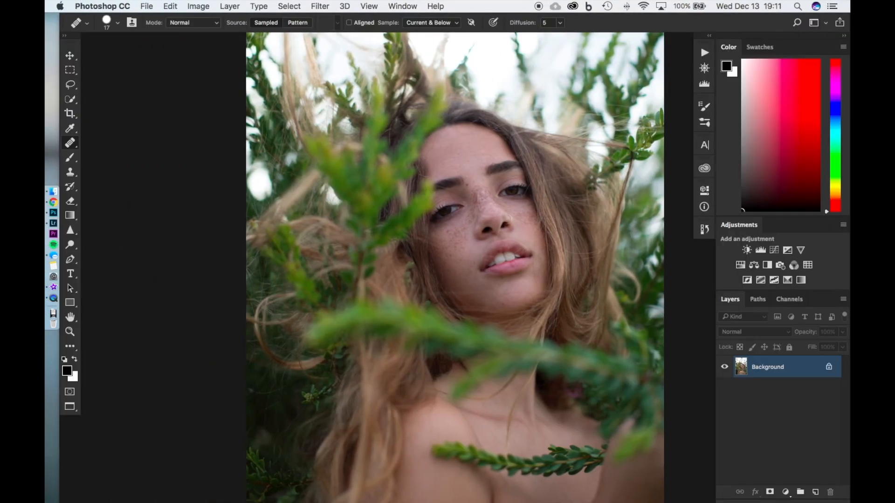
Step: Back in Photoshop, delete the empty layer and duplicate the Background layer
{"action": "scroll", "coordinate": [454, 268], "scroll_direction": "right", "scroll_amount": 3}
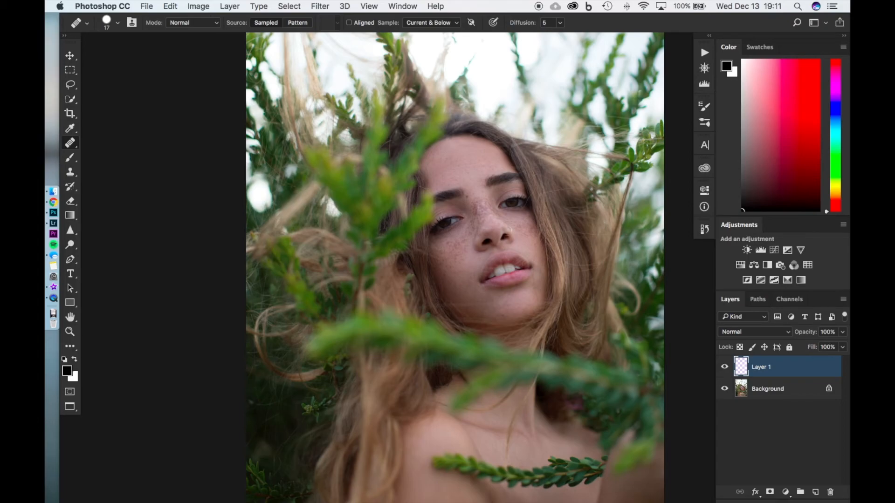
{"action": "key", "text": "Delete"}
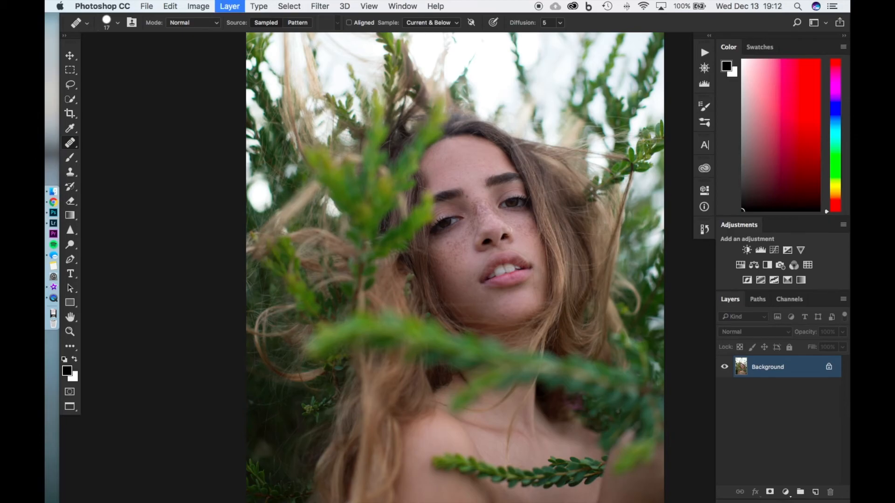
{"action": "key", "text": "super+j"}
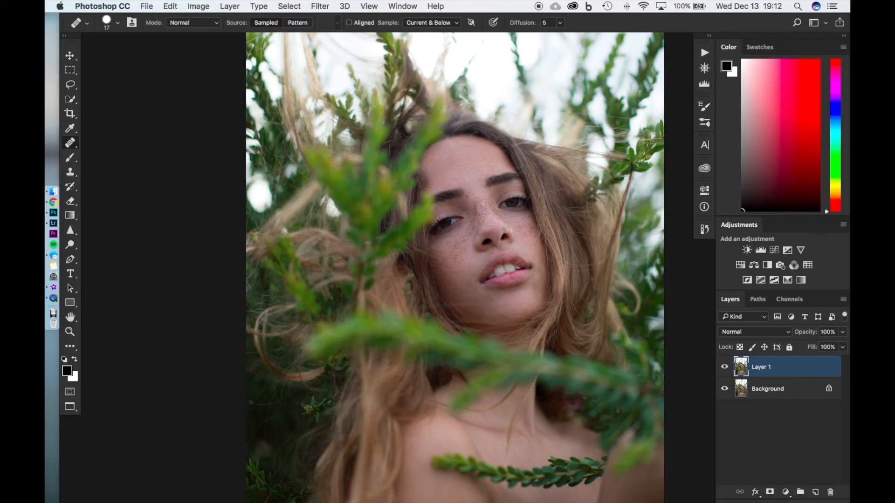
Step: Apply a High Pass filter with a radius of 5.0 pixels to the duplicated layer
{"action": "left_click", "coordinate": [328, 6]}
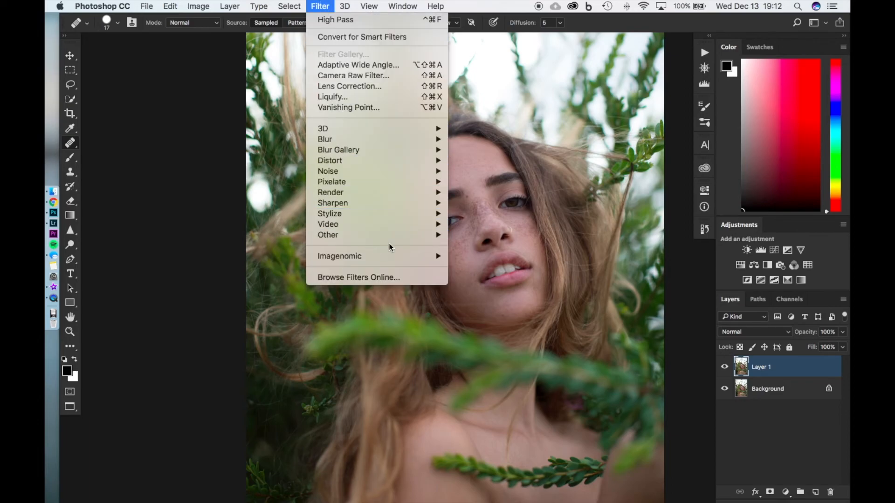
{"action": "mouse_move", "coordinate": [401, 236]}
{"action": "left_click", "coordinate": [494, 246]}
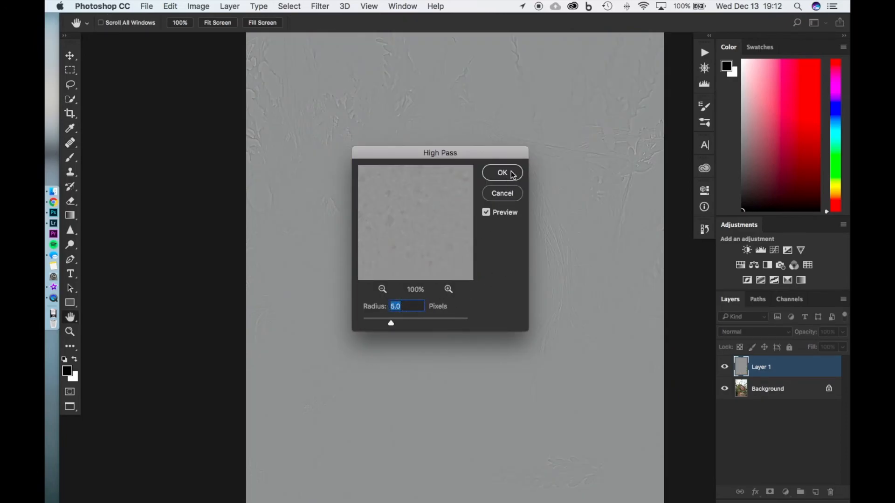
{"action": "key", "text": "Return"}
{"action": "key", "text": "j"}
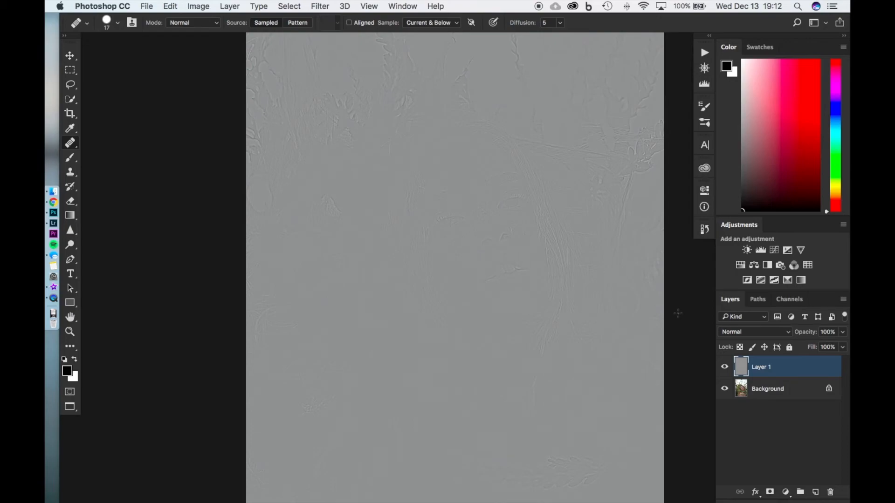
Step: Set the blend mode of the High Pass layer to Overlay
{"action": "left_click", "coordinate": [748, 334]}
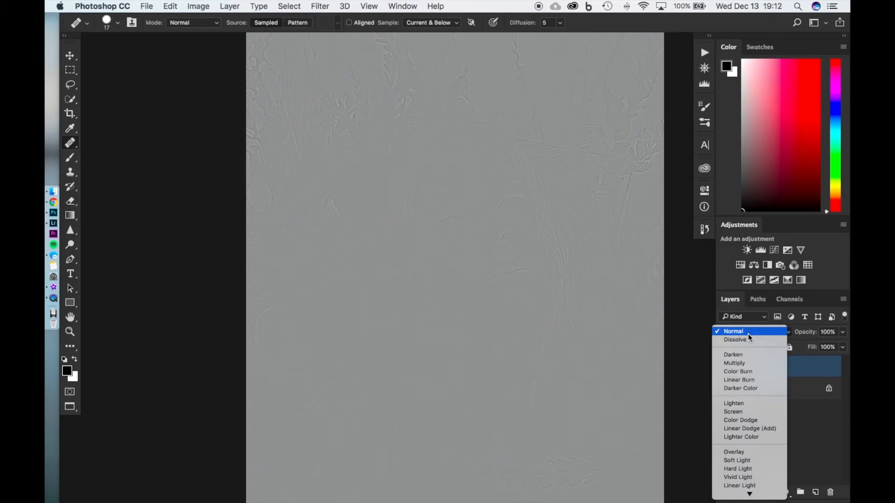
{"action": "left_click", "coordinate": [789, 338]}
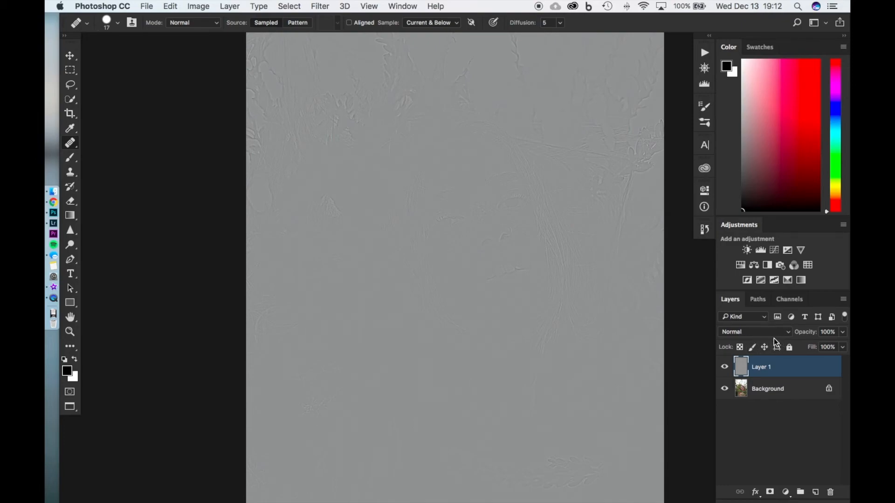
{"action": "left_click", "coordinate": [761, 337]}
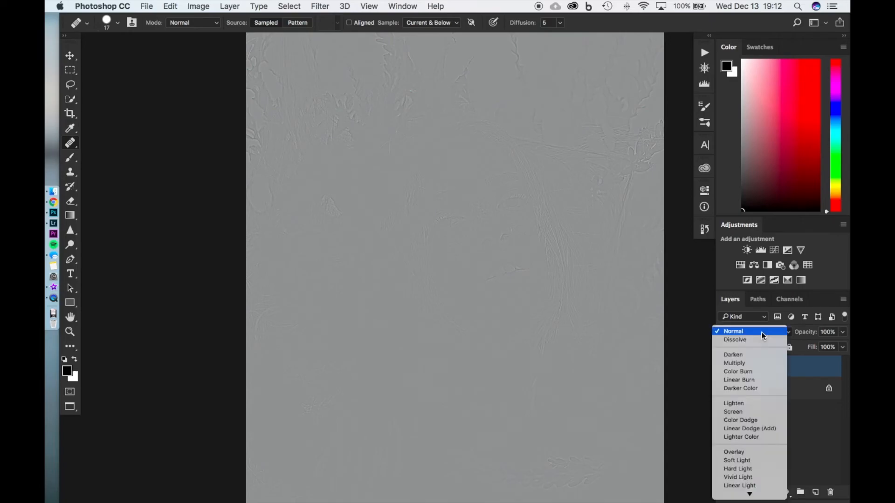
{"action": "left_click", "coordinate": [749, 453]}
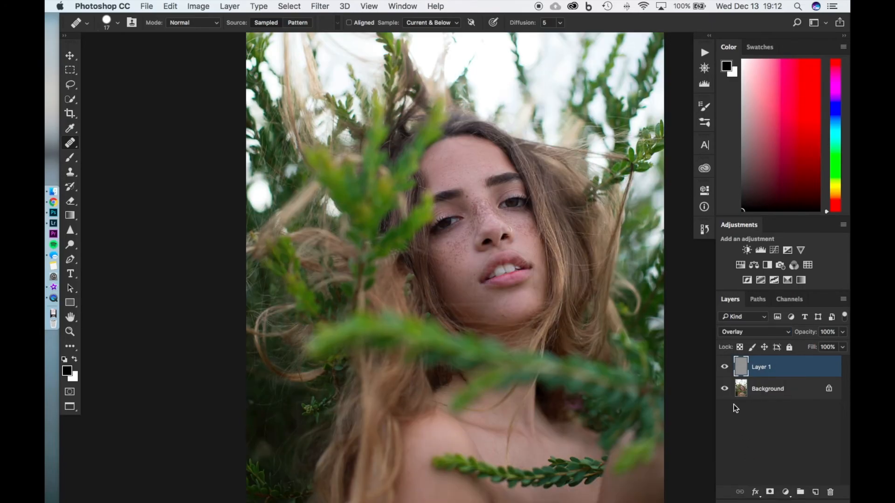
Step: Compare the portrait with and without the High Pass layer and examine the sharpening on the face up close
{"action": "left_click", "coordinate": [726, 369]}
{"action": "left_click", "coordinate": [727, 371]}
{"action": "left_click", "coordinate": [728, 370]}
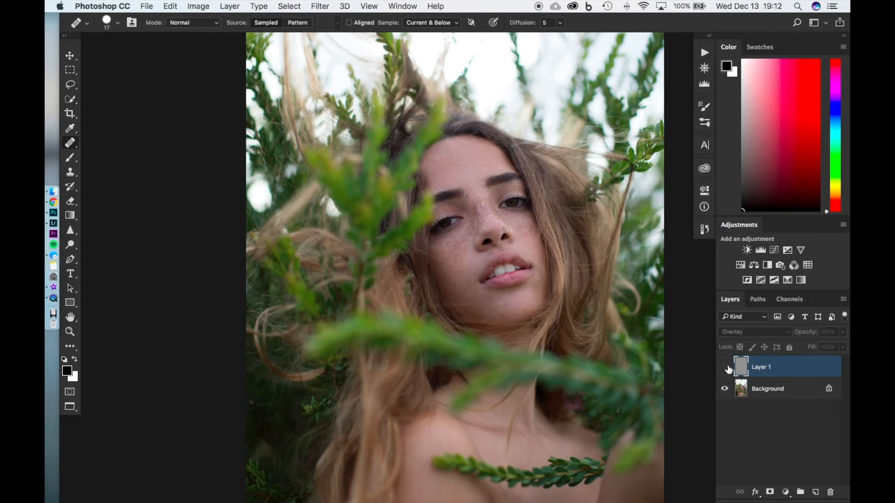
{"action": "left_click", "coordinate": [726, 368]}
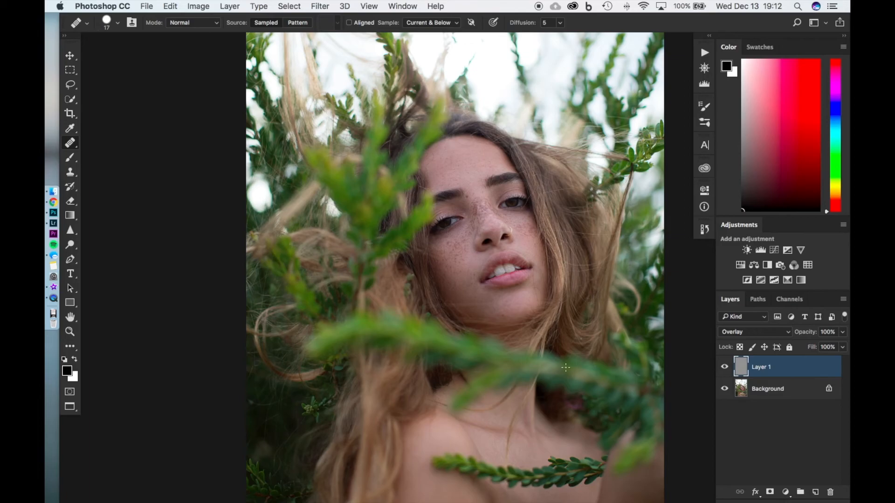
{"action": "left_click", "coordinate": [488, 243], "text": "super"}
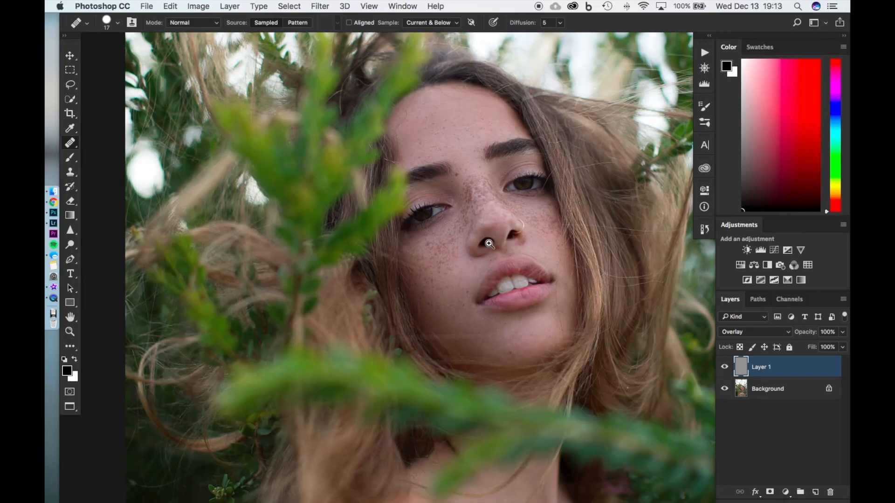
{"action": "left_click", "coordinate": [492, 251], "text": "super"}
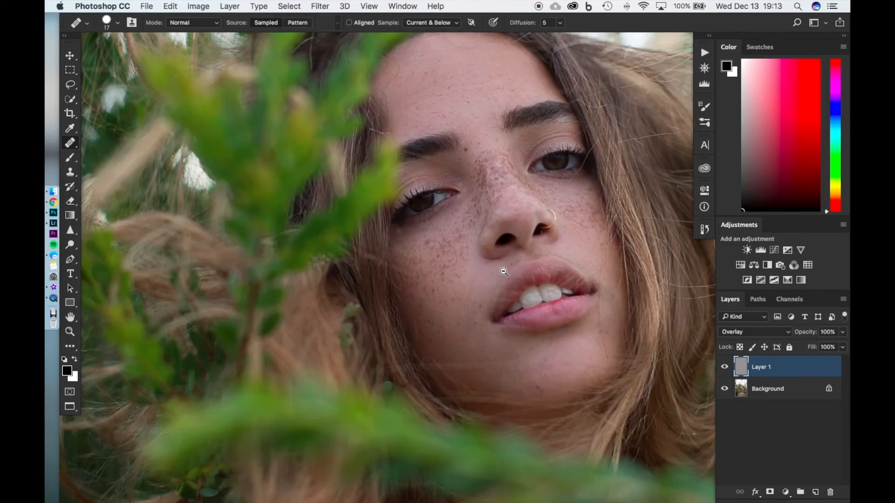
{"action": "left_click", "coordinate": [498, 276], "text": "alt+super"}
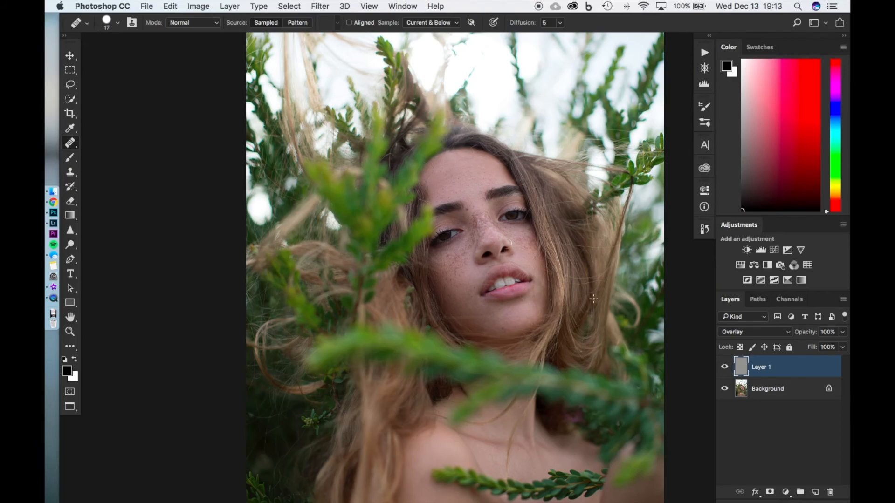
Step: Add a new empty layer above the High Pass layer
{"action": "left_click", "coordinate": [778, 435]}
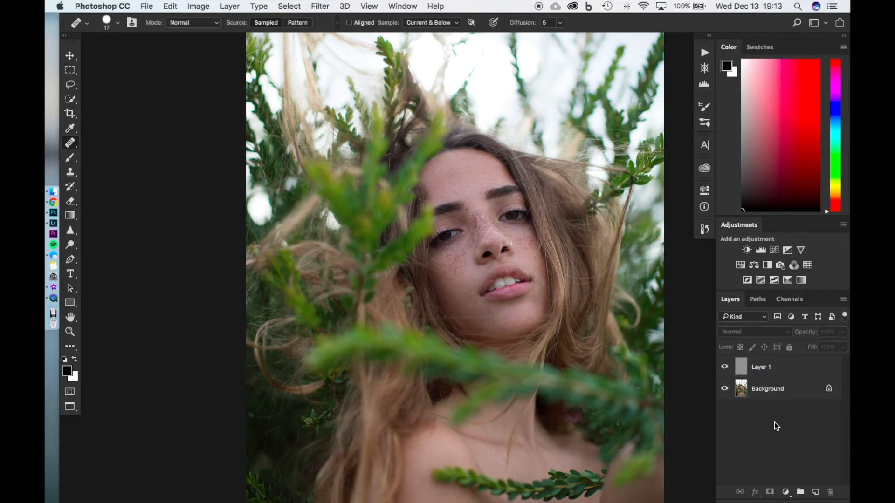
{"action": "left_click", "coordinate": [815, 493]}
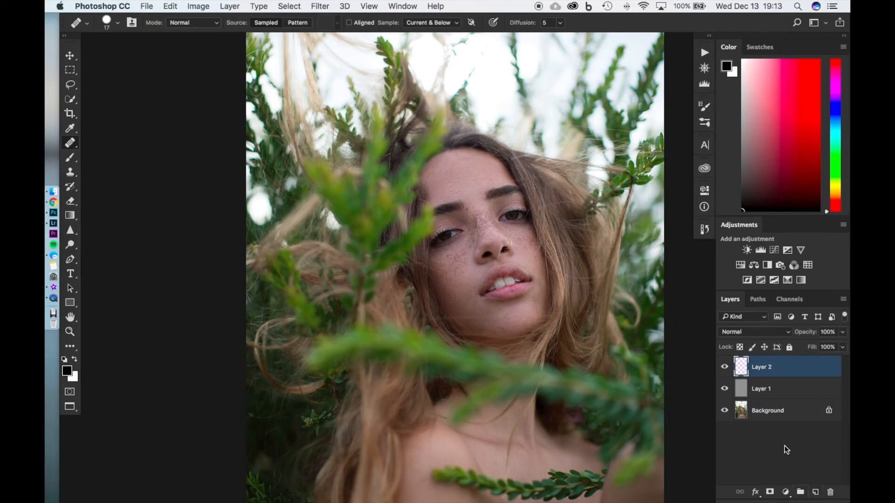
Step: Examine the skin and stray hairs around the lips, chin, nose and eyes up close
{"action": "left_click", "coordinate": [508, 280], "text": "super"}
{"action": "left_click", "coordinate": [509, 280], "text": "super"}
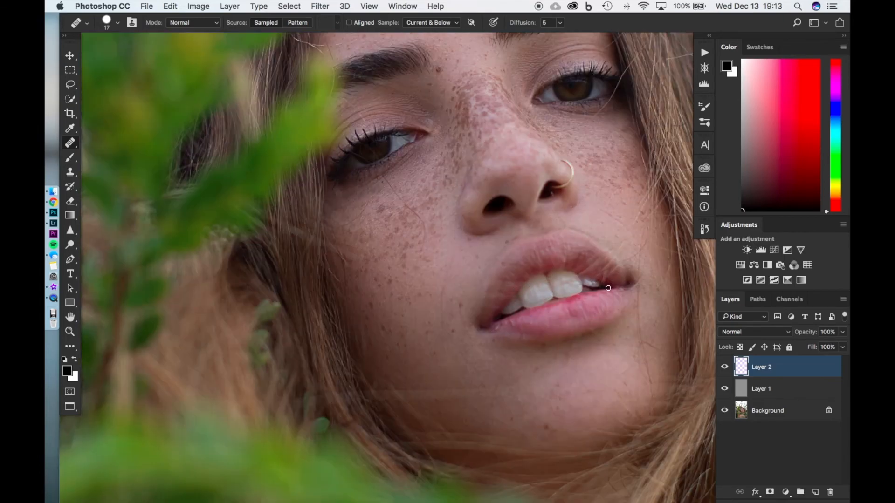
{"action": "left_click", "coordinate": [560, 273], "text": "super"}
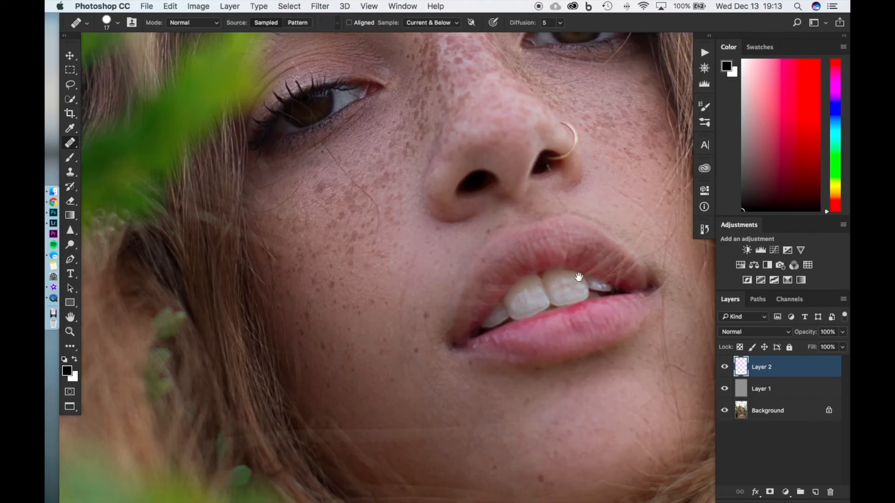
{"action": "left_click_drag", "start_coordinate": [635, 301], "coordinate": [539, 313]}
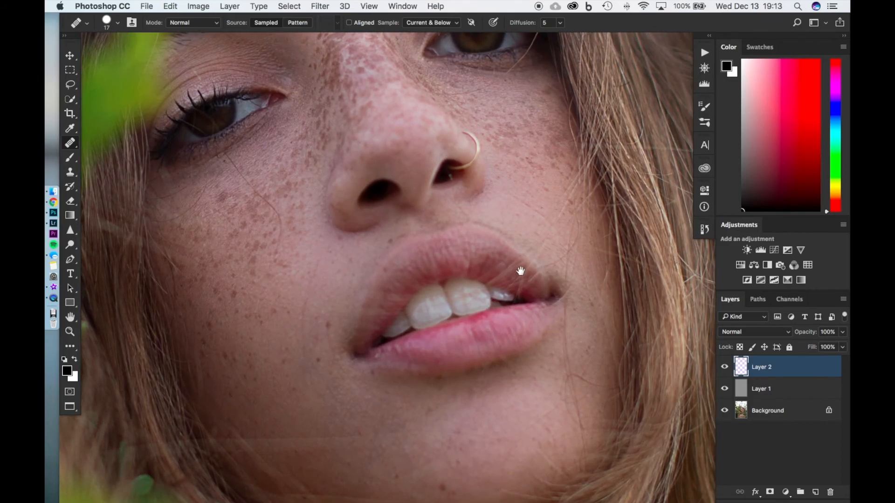
{"action": "left_click", "coordinate": [540, 311], "text": "super"}
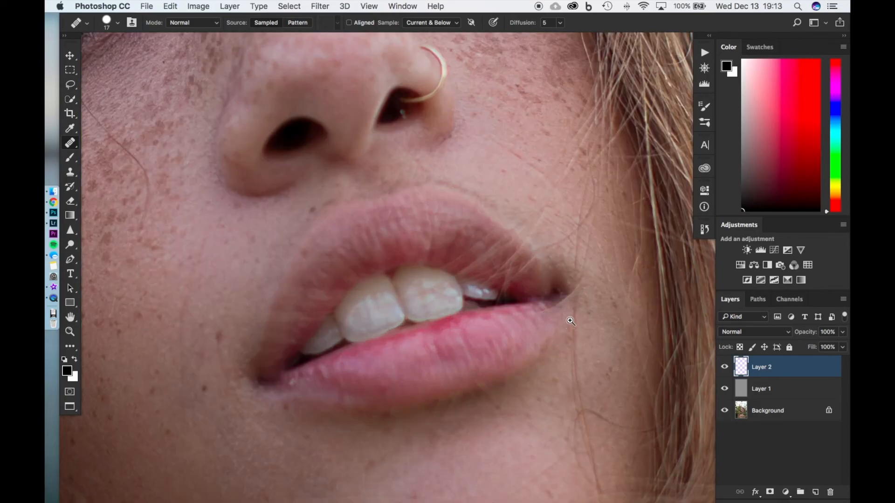
{"action": "left_click", "coordinate": [588, 299], "text": "super"}
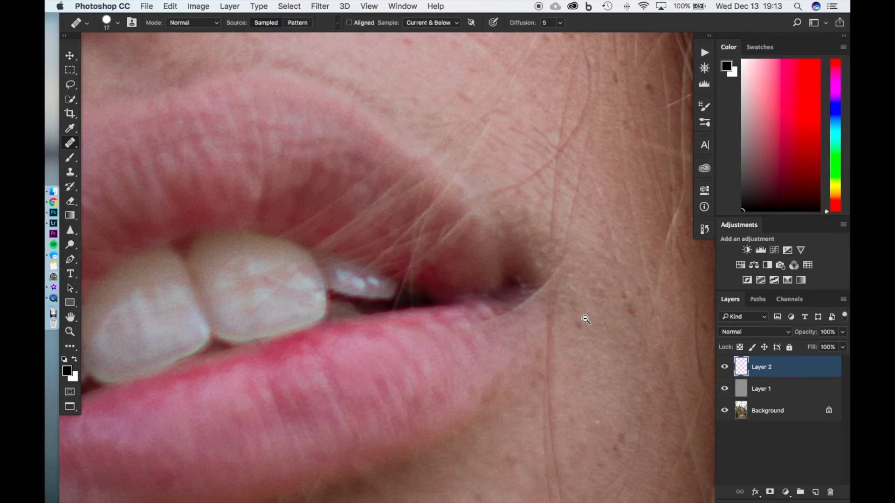
{"action": "left_click", "coordinate": [553, 292], "text": "alt"}
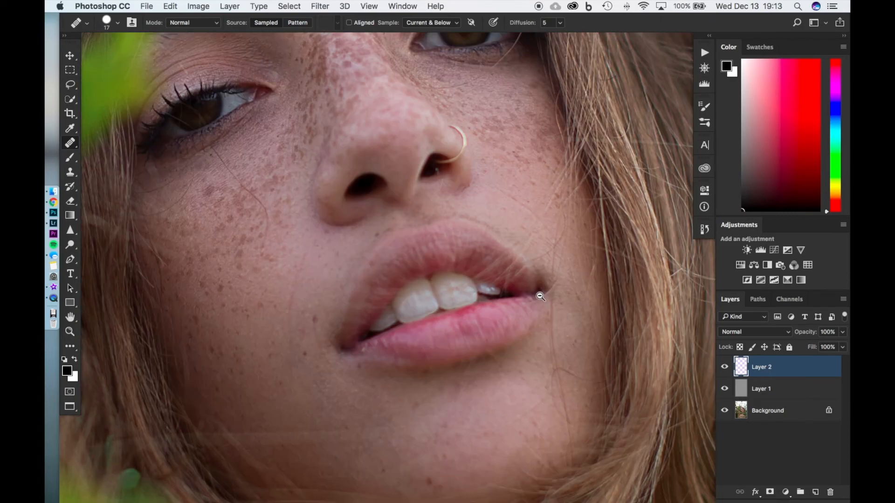
{"action": "mouse_move", "coordinate": [512, 280]}
{"action": "left_mouse_down"}
{"action": "mouse_move", "coordinate": [641, 323]}
{"action": "mouse_move", "coordinate": [589, 280]}
{"action": "mouse_move", "coordinate": [605, 266]}
{"action": "mouse_move", "coordinate": [586, 280]}
{"action": "mouse_move", "coordinate": [565, 349]}
{"action": "mouse_move", "coordinate": [564, 320]}
{"action": "mouse_move", "coordinate": [556, 324]}
{"action": "mouse_move", "coordinate": [569, 337]}
{"action": "mouse_move", "coordinate": [574, 282]}
{"action": "mouse_move", "coordinate": [564, 305]}
{"action": "mouse_move", "coordinate": [549, 303]}
{"action": "mouse_move", "coordinate": [549, 267]}
{"action": "left_mouse_up"}
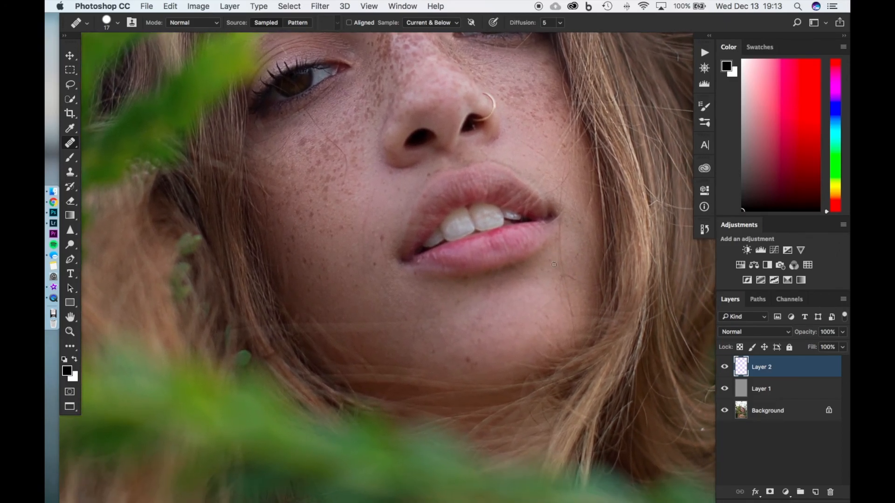
{"action": "left_click_drag", "start_coordinate": [603, 285], "coordinate": [581, 326]}
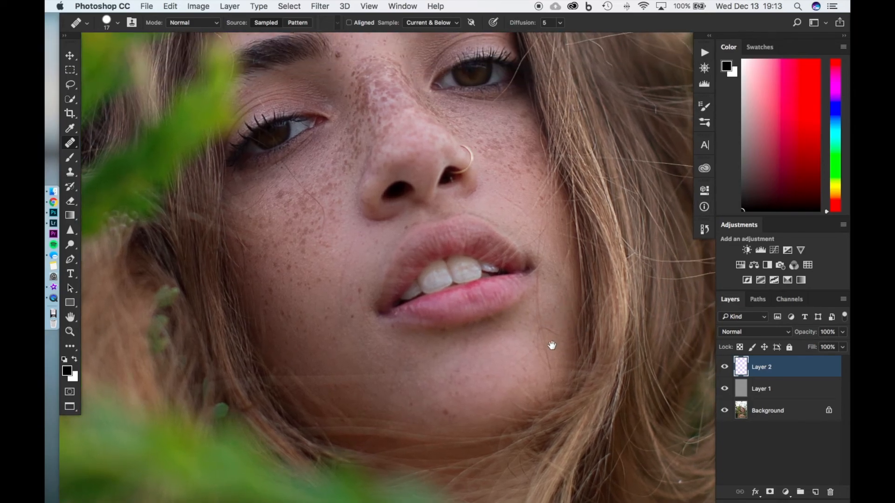
{"action": "scroll", "coordinate": [550, 340], "scroll_direction": "down", "scroll_amount": 5}
{"action": "scroll", "coordinate": [565, 318], "scroll_direction": "up", "scroll_amount": 4}
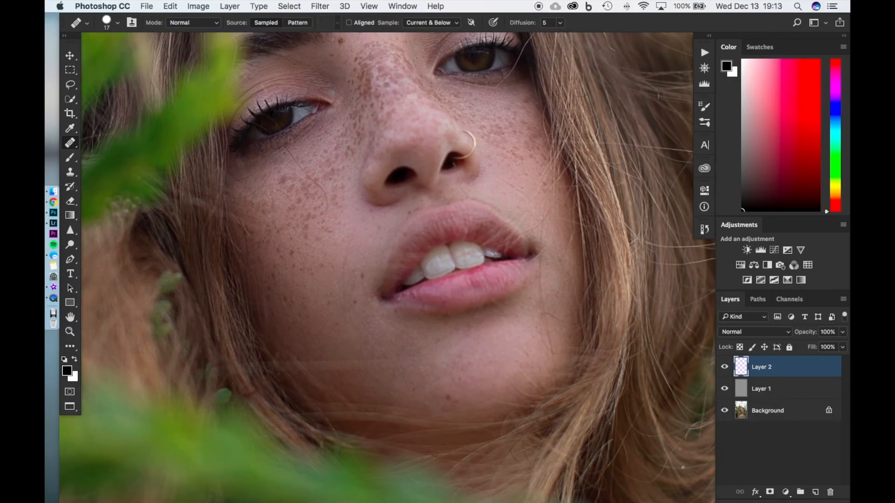
{"action": "scroll", "coordinate": [450, 233], "scroll_direction": "up", "scroll_amount": 10}
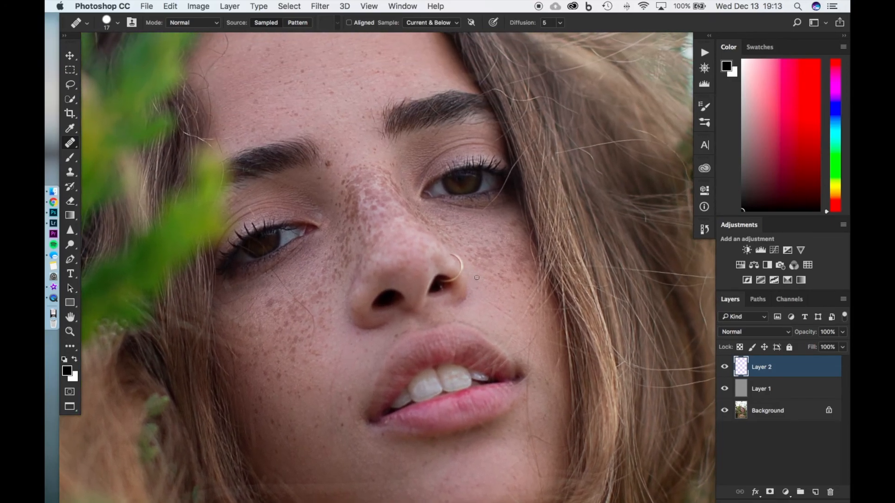
Step: Try to heal the skin just above the upper lip with the Healing Brush on the new layer
{"action": "left_click", "coordinate": [480, 351]}
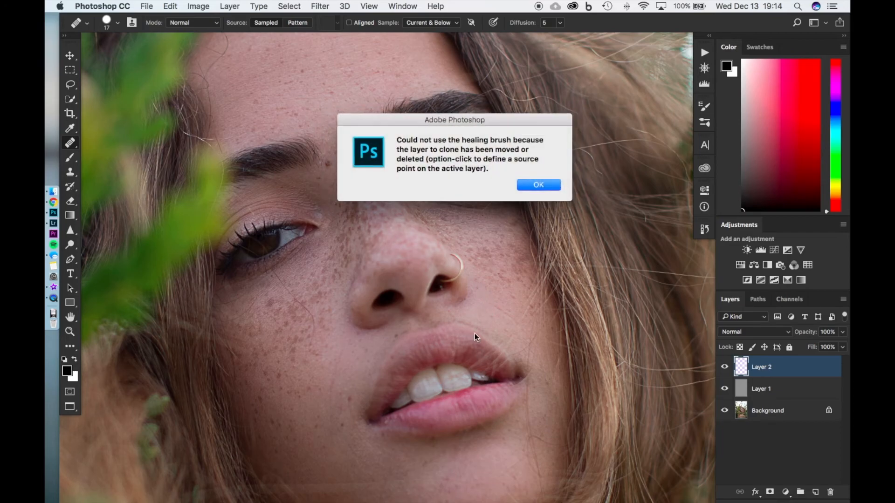
{"action": "left_click", "coordinate": [538, 185]}
{"action": "scroll", "coordinate": [494, 270], "scroll_direction": "up", "scroll_amount": 6}
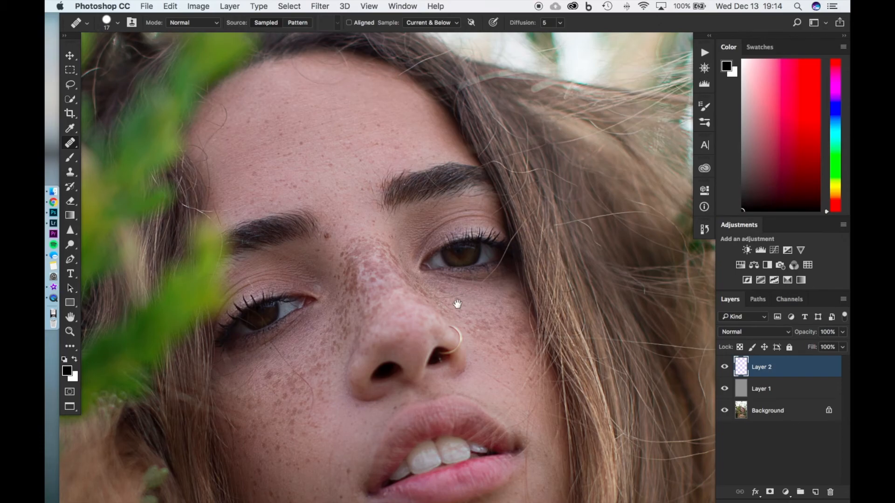
{"action": "scroll", "coordinate": [464, 326], "scroll_direction": "down", "scroll_amount": 6}
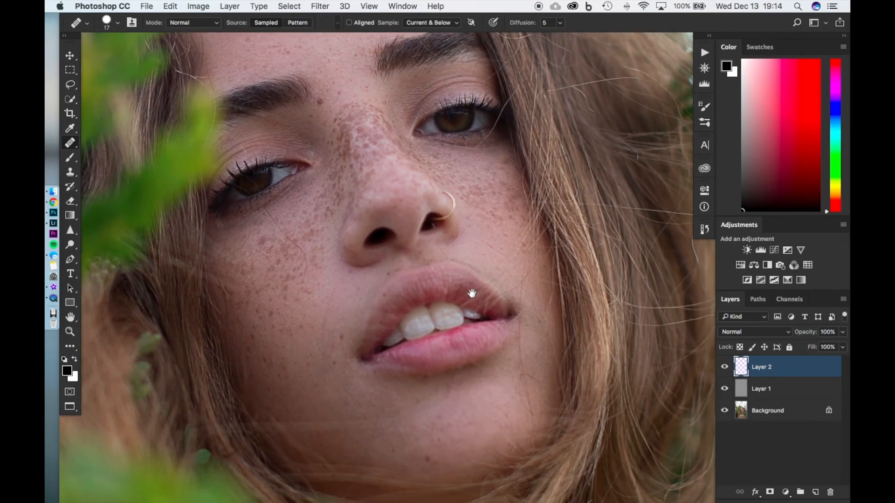
Step: Heal the spots at the corner and along the edge of the lower lip with the Healing Brush on the empty layer
{"action": "scroll", "coordinate": [456, 317], "scroll_direction": "down", "scroll_amount": 3}
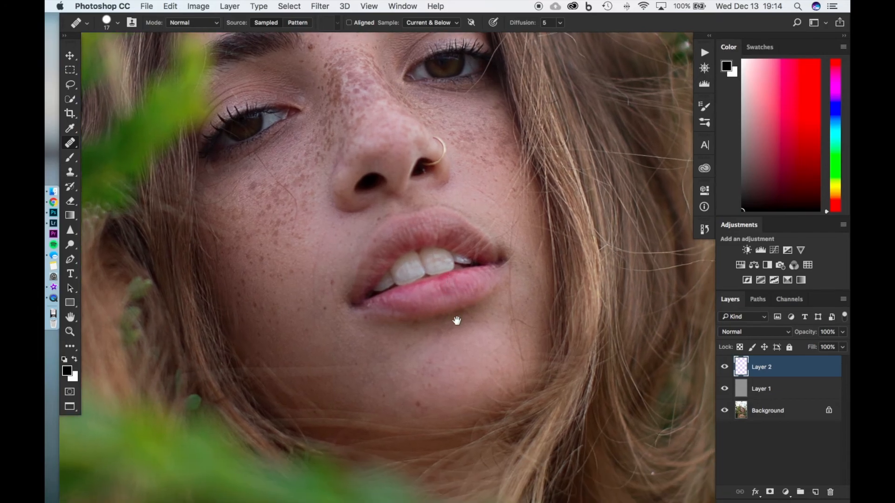
{"action": "scroll", "coordinate": [455, 317], "scroll_direction": "down", "scroll_amount": 2}
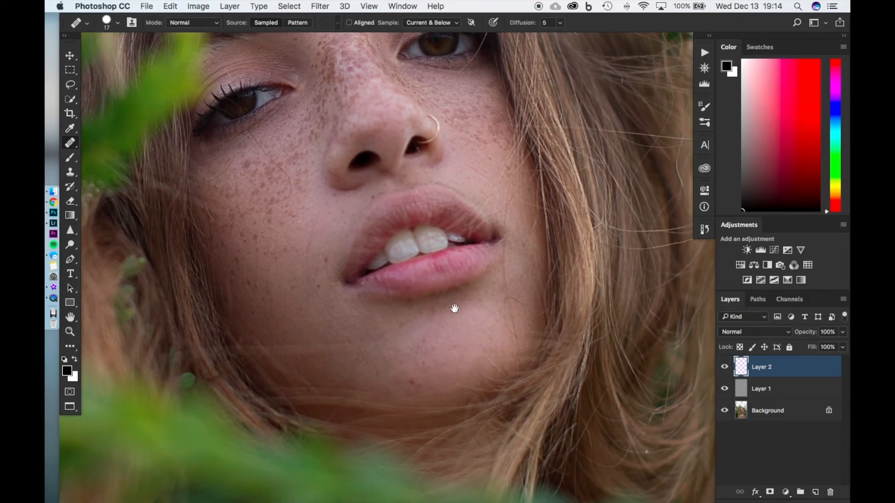
{"action": "left_click", "coordinate": [441, 277]}
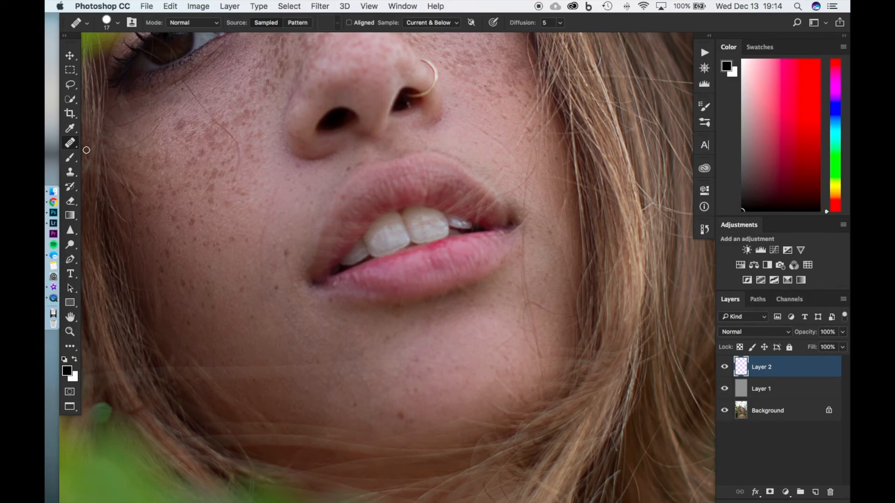
{"action": "left_click", "coordinate": [71, 143]}
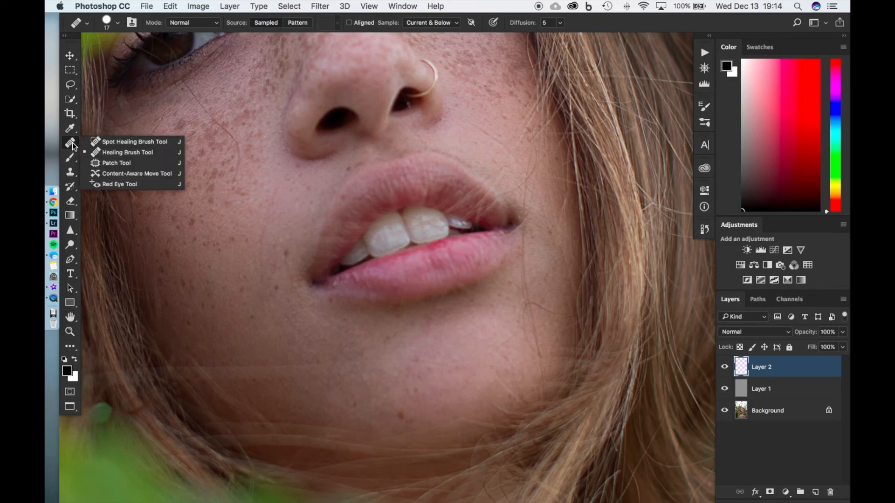
{"action": "left_click", "coordinate": [117, 152]}
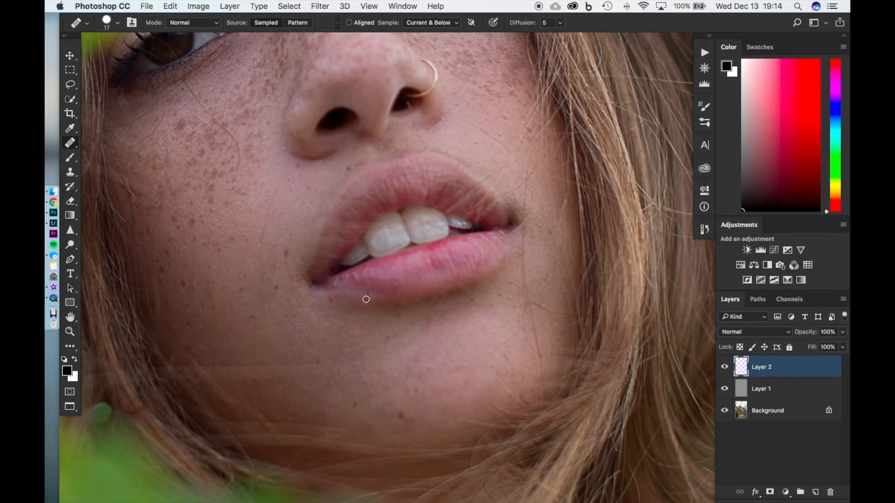
{"action": "mouse_move", "coordinate": [368, 299]}
{"action": "left_mouse_down"}
{"action": "mouse_move", "coordinate": [489, 299]}
{"action": "mouse_move", "coordinate": [349, 308]}
{"action": "left_mouse_up"}
{"action": "left_click", "coordinate": [333, 289]}
{"action": "left_click", "coordinate": [349, 297]}
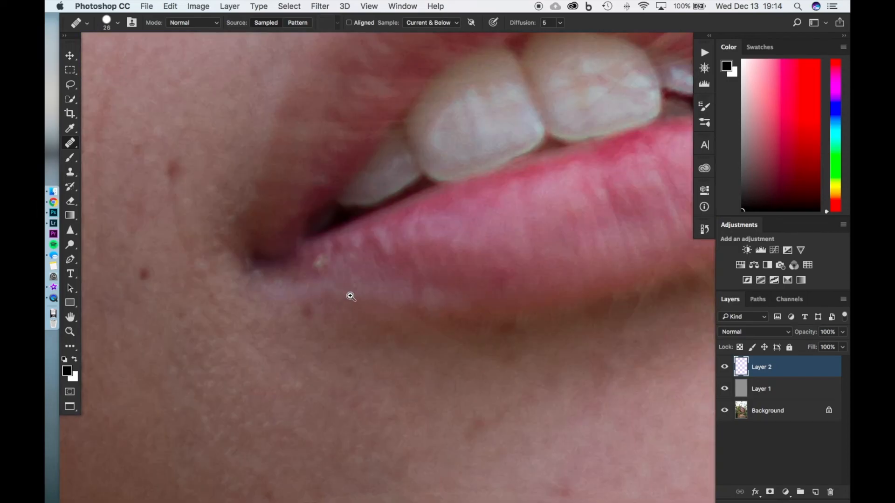
{"action": "left_click", "coordinate": [354, 289], "text": "alt"}
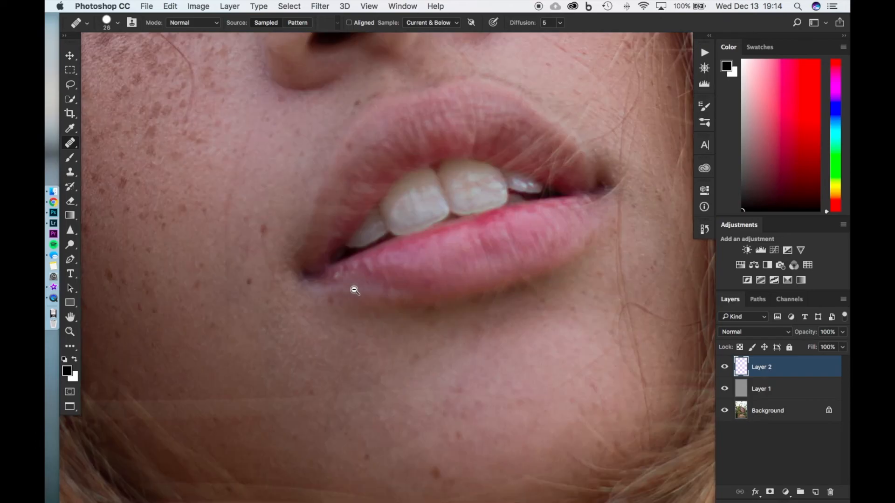
{"action": "left_click_drag", "start_coordinate": [345, 282], "coordinate": [341, 283]}
{"action": "left_click", "coordinate": [339, 276]}
{"action": "scroll", "coordinate": [399, 282], "scroll_direction": "up", "scroll_amount": 2}
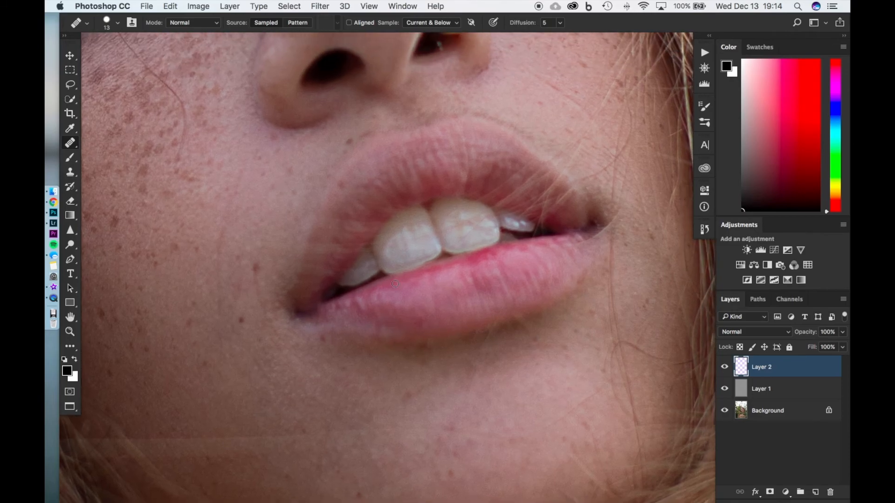
Step: Compare the lips with and without the healing layer
{"action": "left_click", "coordinate": [726, 369]}
{"action": "left_click", "coordinate": [726, 368]}
{"action": "left_click", "coordinate": [725, 369]}
{"action": "left_click", "coordinate": [725, 368]}
Step: Heal the light spot inside the nostril beside the nose ring with the Healing Brush
{"action": "right_click", "coordinate": [513, 392]}
{"action": "left_click_drag", "start_coordinate": [524, 298], "coordinate": [509, 413]}
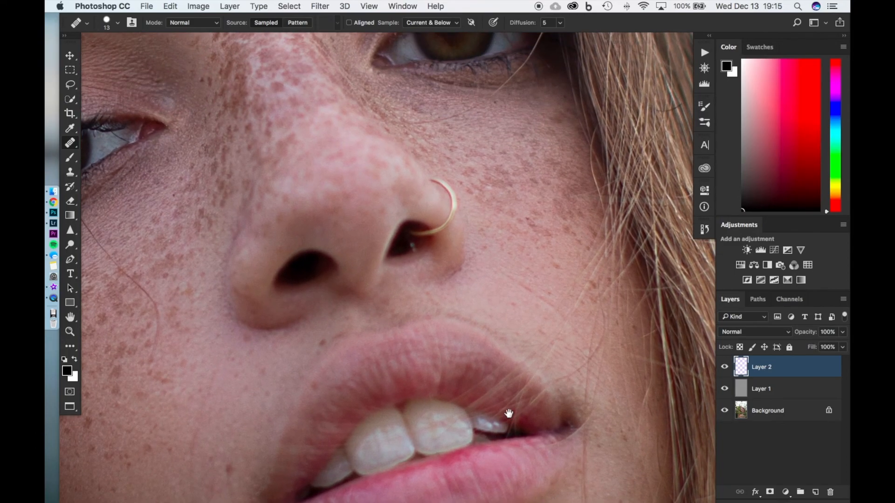
{"action": "left_click_drag", "start_coordinate": [488, 359], "coordinate": [483, 393]}
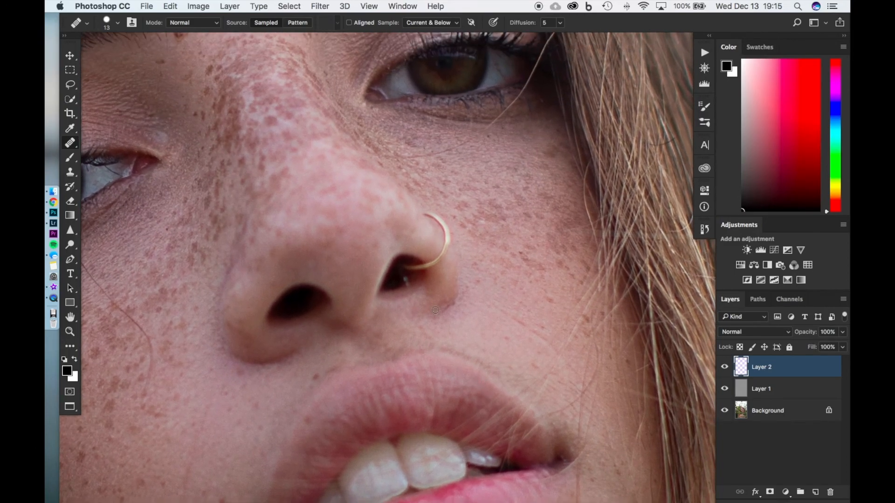
{"action": "left_click", "coordinate": [413, 288]}
{"action": "left_click", "coordinate": [407, 271], "text": "alt"}
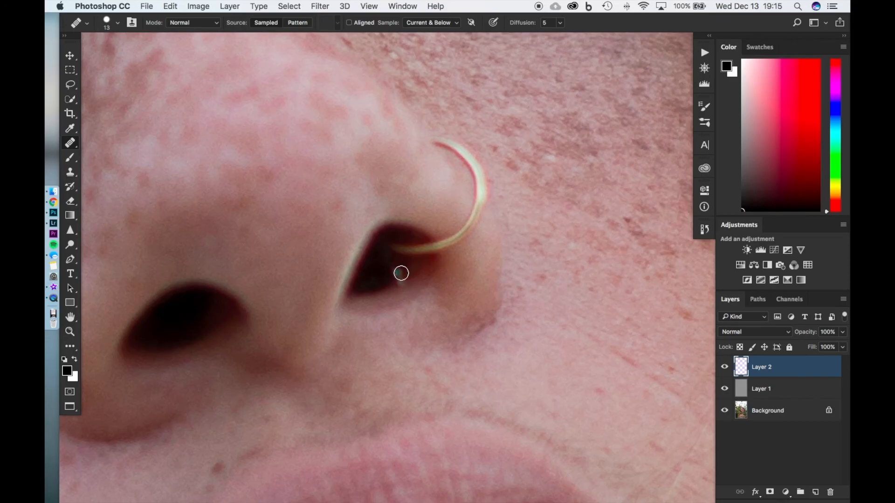
{"action": "left_click", "coordinate": [397, 273]}
{"action": "left_click_drag", "start_coordinate": [408, 272], "coordinate": [403, 274]}
{"action": "left_click", "coordinate": [395, 289]}
Step: Compare the face with and without the healing layer and examine the portrait as a whole
{"action": "left_click", "coordinate": [412, 280], "text": "alt"}
{"action": "left_click", "coordinate": [412, 281], "text": "alt"}
{"action": "left_click", "coordinate": [421, 298], "text": "alt"}
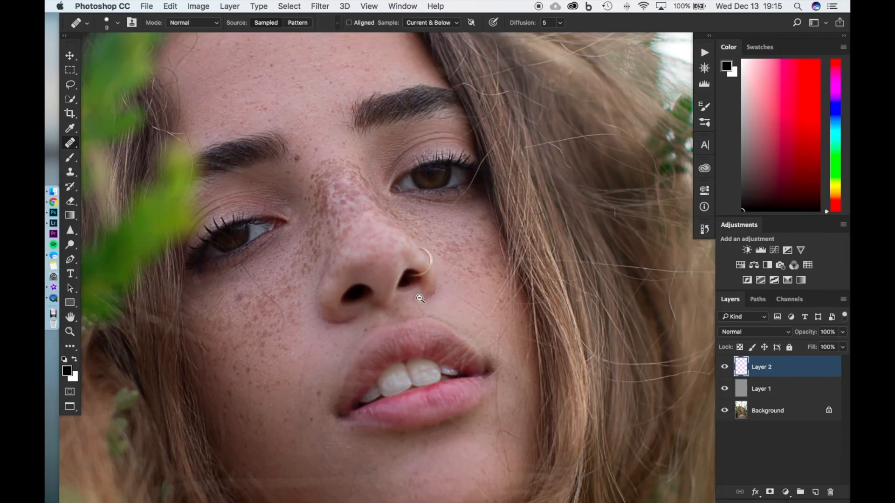
{"action": "left_click", "coordinate": [726, 368]}
{"action": "left_click", "coordinate": [726, 368]}
{"action": "left_click", "coordinate": [725, 368]}
{"action": "left_click", "coordinate": [725, 368]}
{"action": "left_click", "coordinate": [500, 325], "text": "alt"}
{"action": "left_click", "coordinate": [503, 357], "text": "alt"}
{"action": "left_click", "coordinate": [526, 367], "text": "alt"}
{"action": "mouse_move", "coordinate": [545, 391]}
{"action": "left_mouse_down"}
{"action": "mouse_move", "coordinate": [517, 331]}
{"action": "mouse_move", "coordinate": [481, 387]}
{"action": "mouse_move", "coordinate": [457, 373]}
{"action": "mouse_move", "coordinate": [497, 390]}
{"action": "mouse_move", "coordinate": [505, 347]}
{"action": "mouse_move", "coordinate": [515, 346]}
{"action": "mouse_move", "coordinate": [516, 391]}
{"action": "left_mouse_up"}
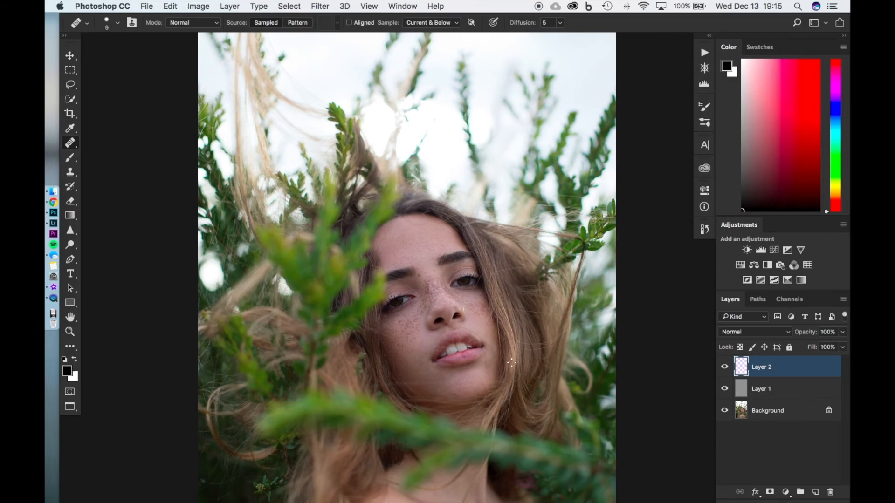
{"action": "left_click_drag", "start_coordinate": [551, 389], "coordinate": [539, 306]}
Step: Add a Selective Color adjustment layer at the top of the layer stack with the default name and settings
{"action": "left_click", "coordinate": [782, 445]}
{"action": "scroll", "coordinate": [782, 446], "scroll_direction": "left", "scroll_amount": 3}
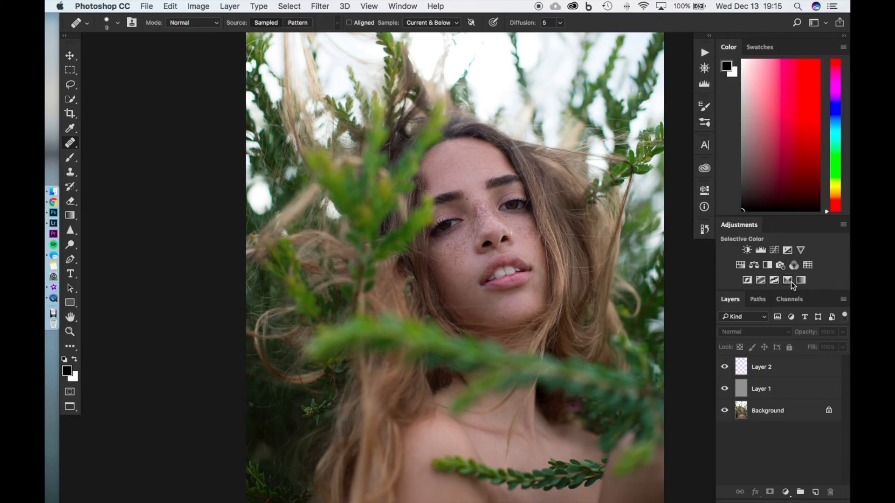
{"action": "left_click", "coordinate": [229, 6]}
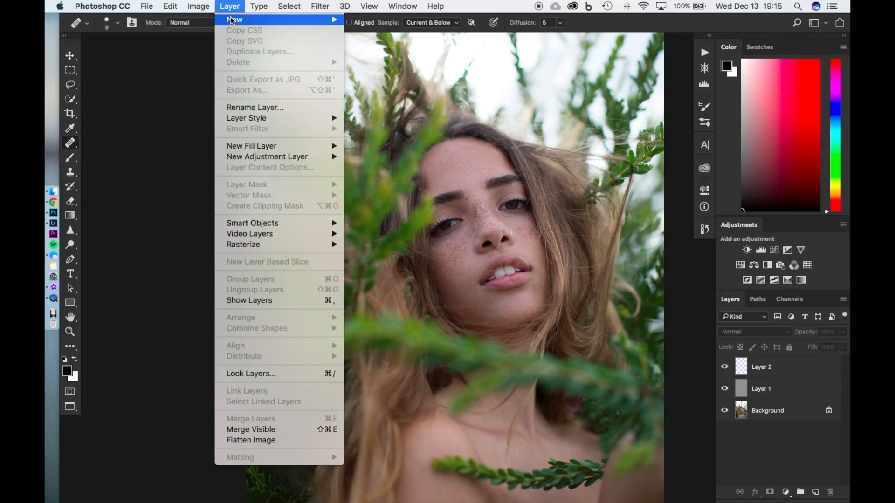
{"action": "mouse_move", "coordinate": [296, 157]}
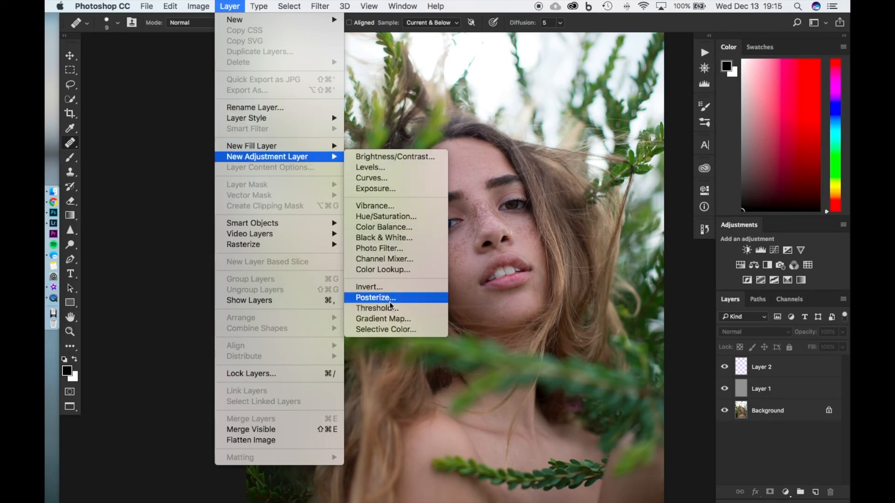
{"action": "left_click", "coordinate": [409, 328]}
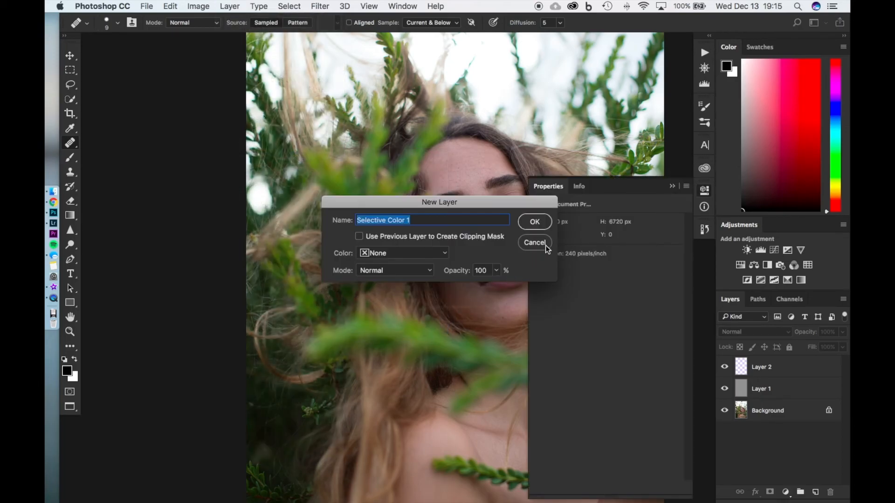
{"action": "left_click", "coordinate": [536, 222]}
{"action": "left_click_drag", "start_coordinate": [492, 264], "coordinate": [336, 269]}
Step: Set the Reds in Selective Color to Cyan -13, Magenta +1 and Yellow -5, and slightly reduce their Black
{"action": "left_click", "coordinate": [610, 235]}
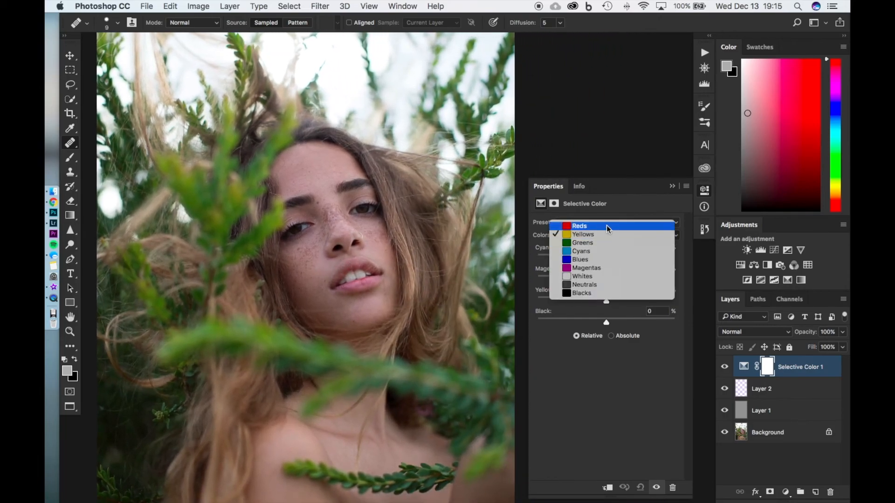
{"action": "left_click", "coordinate": [606, 226]}
{"action": "left_click", "coordinate": [614, 236]}
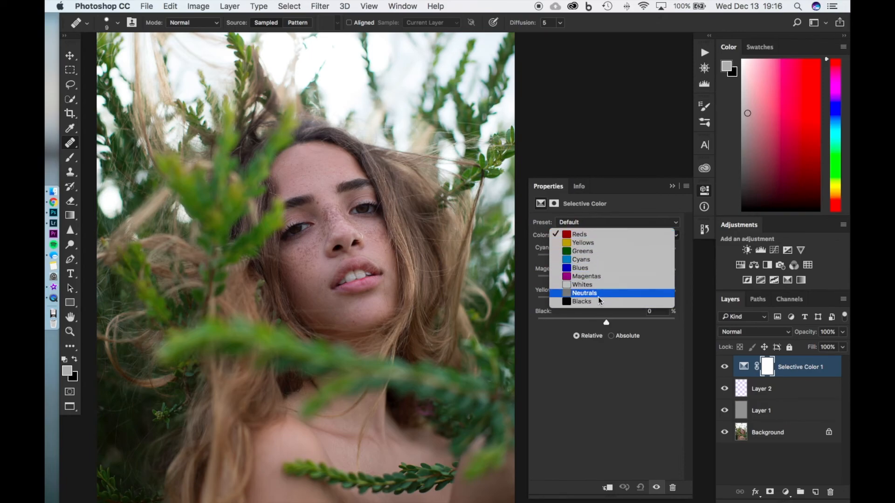
{"action": "left_click", "coordinate": [609, 236]}
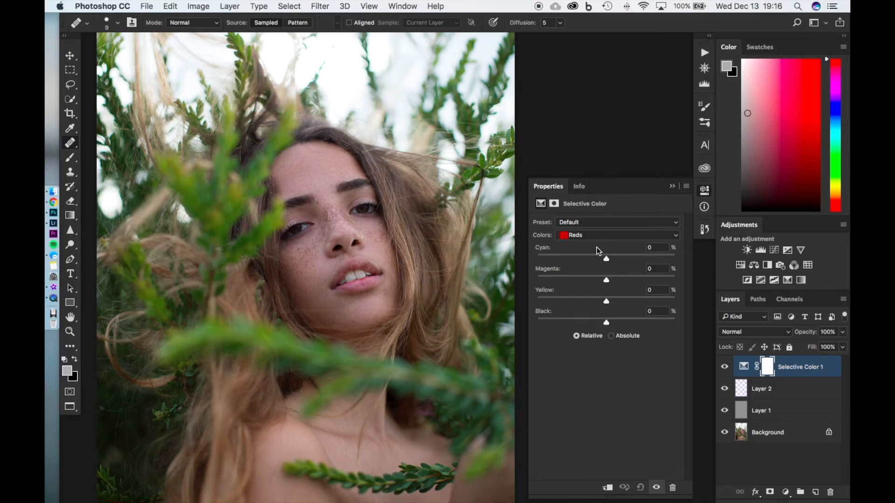
{"action": "left_click_drag", "start_coordinate": [607, 259], "coordinate": [672, 274]}
{"action": "left_click_drag", "start_coordinate": [672, 274], "coordinate": [608, 282]}
{"action": "mouse_move", "coordinate": [609, 307]}
{"action": "left_mouse_down"}
{"action": "mouse_move", "coordinate": [671, 303]}
{"action": "mouse_move", "coordinate": [539, 318]}
{"action": "mouse_move", "coordinate": [648, 321]}
{"action": "mouse_move", "coordinate": [603, 306]}
{"action": "left_mouse_up"}
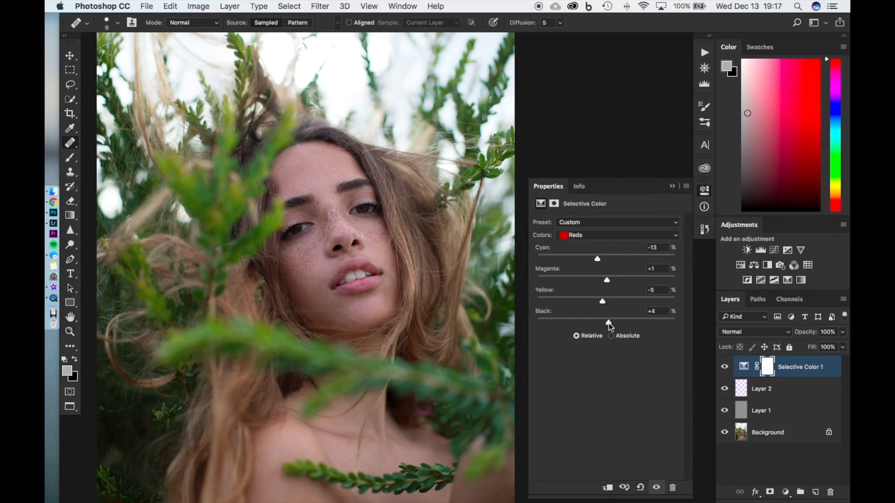
{"action": "left_click_drag", "start_coordinate": [604, 323], "coordinate": [603, 323]}
{"action": "left_click_drag", "start_coordinate": [606, 323], "coordinate": [625, 324]}
{"action": "left_click_drag", "start_coordinate": [675, 322], "coordinate": [598, 323]}
{"action": "left_click_drag", "start_coordinate": [602, 321], "coordinate": [600, 322]}
Step: Set the Yellows in Selective Color to Cyan -4 and Black -17, and adjust their Magenta and Yellow
{"action": "left_click", "coordinate": [608, 236]}
{"action": "left_click", "coordinate": [601, 238]}
{"action": "mouse_move", "coordinate": [589, 271]}
{"action": "left_mouse_down"}
{"action": "mouse_move", "coordinate": [581, 273]}
{"action": "mouse_move", "coordinate": [648, 285]}
{"action": "mouse_move", "coordinate": [558, 278]}
{"action": "mouse_move", "coordinate": [687, 274]}
{"action": "mouse_move", "coordinate": [532, 290]}
{"action": "mouse_move", "coordinate": [600, 264]}
{"action": "left_mouse_up"}
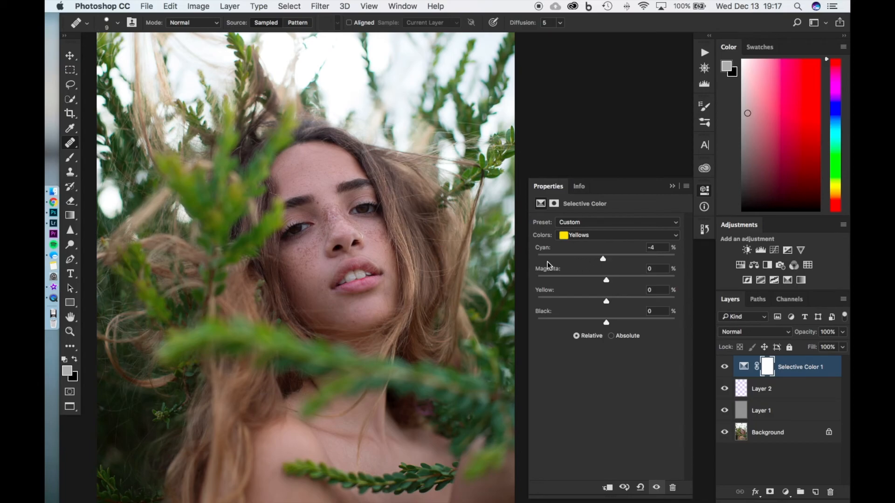
{"action": "left_click_drag", "start_coordinate": [606, 279], "coordinate": [583, 282]}
{"action": "left_click_drag", "start_coordinate": [603, 282], "coordinate": [594, 325]}
Step: Set the Whites in Selective Color to Cyan +5, Magenta -5 and Yellow -12, and lower their Black
{"action": "left_click", "coordinate": [601, 235]}
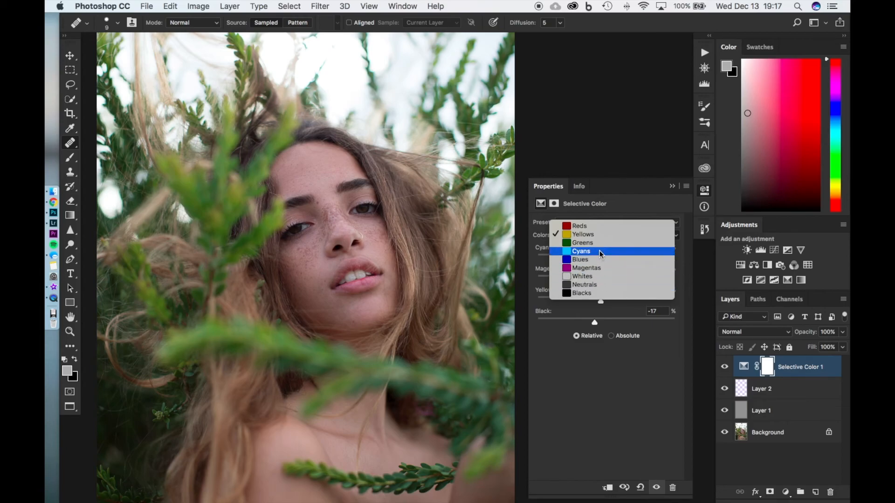
{"action": "left_click", "coordinate": [600, 276]}
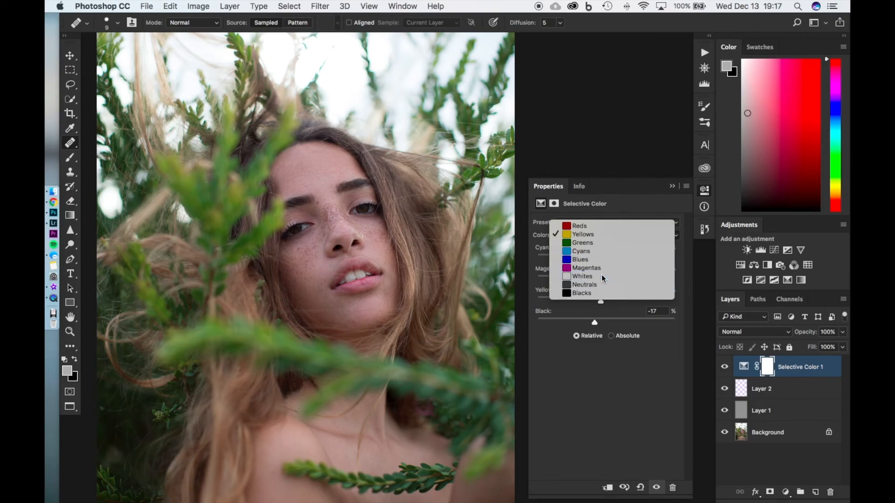
{"action": "left_click", "coordinate": [602, 240]}
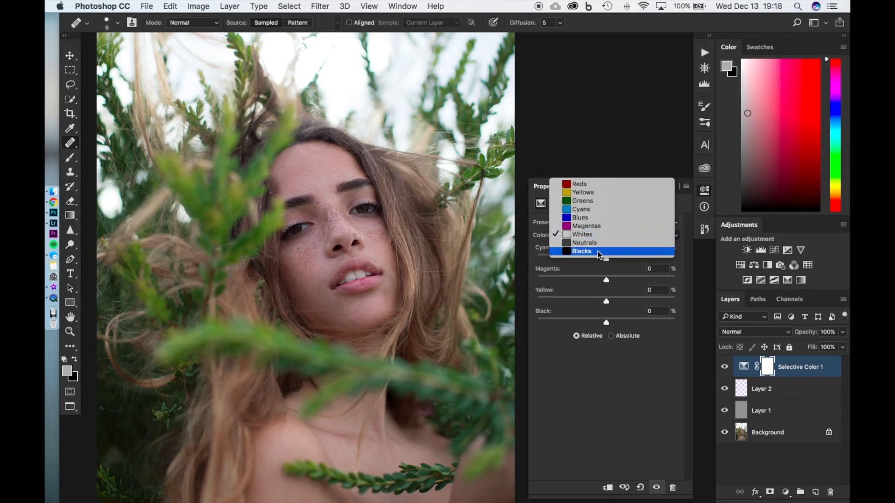
{"action": "left_click", "coordinate": [608, 236]}
{"action": "left_click_drag", "start_coordinate": [606, 259], "coordinate": [668, 264]}
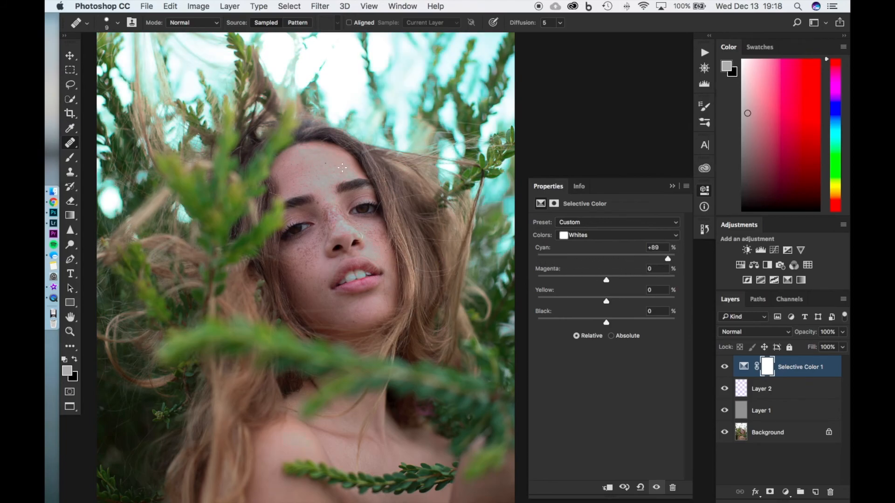
{"action": "left_click", "coordinate": [610, 258]}
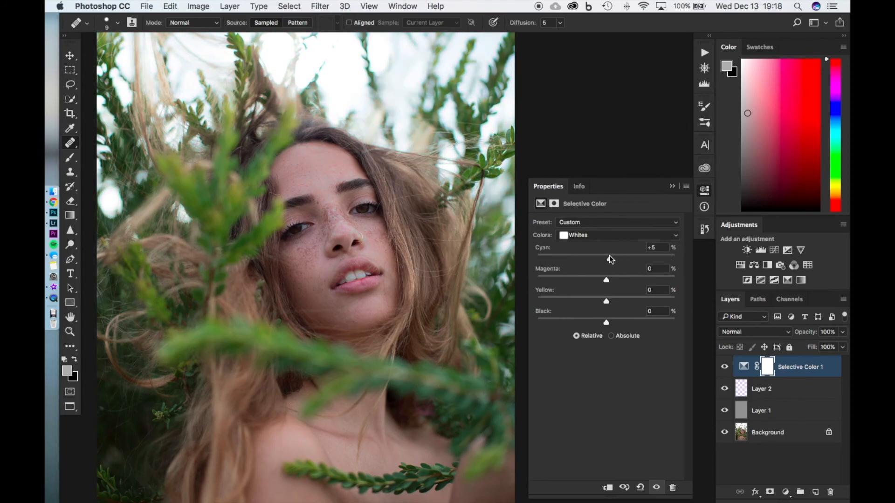
{"action": "mouse_move", "coordinate": [606, 279]}
{"action": "left_mouse_down"}
{"action": "mouse_move", "coordinate": [636, 283]}
{"action": "mouse_move", "coordinate": [580, 289]}
{"action": "mouse_move", "coordinate": [677, 290]}
{"action": "mouse_move", "coordinate": [528, 287]}
{"action": "mouse_move", "coordinate": [603, 283]}
{"action": "left_mouse_up"}
{"action": "mouse_move", "coordinate": [607, 302]}
{"action": "left_mouse_down"}
{"action": "mouse_move", "coordinate": [693, 308]}
{"action": "mouse_move", "coordinate": [566, 315]}
{"action": "mouse_move", "coordinate": [600, 305]}
{"action": "left_mouse_up"}
{"action": "left_click_drag", "start_coordinate": [607, 321], "coordinate": [679, 328]}
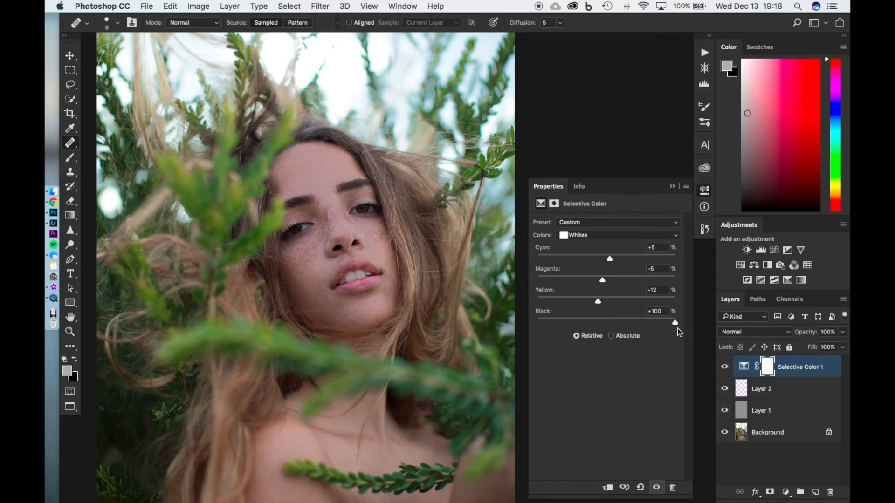
{"action": "left_click_drag", "start_coordinate": [678, 328], "coordinate": [586, 322]}
Step: Set the Neutrals in Selective Color to Cyan -2, Magenta -3, Yellow -9 and Black -4
{"action": "left_click", "coordinate": [612, 236]}
{"action": "left_click", "coordinate": [611, 244]}
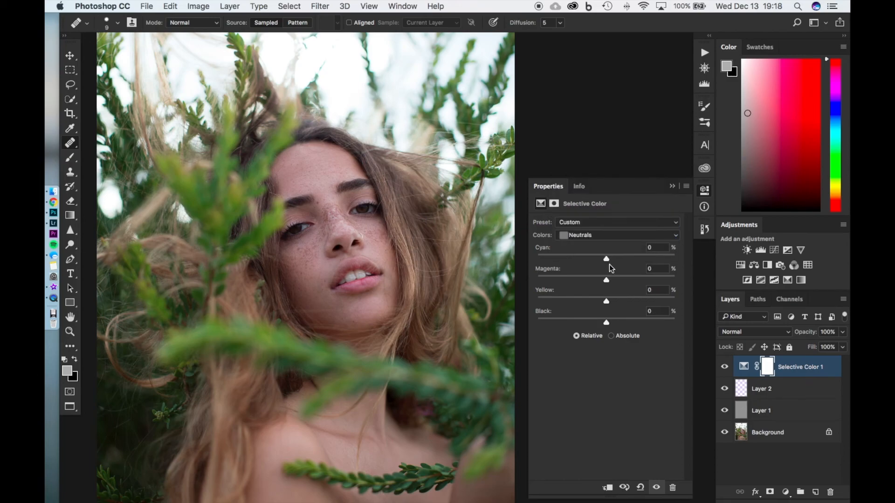
{"action": "mouse_move", "coordinate": [605, 258]}
{"action": "left_mouse_down"}
{"action": "mouse_move", "coordinate": [629, 260]}
{"action": "mouse_move", "coordinate": [597, 265]}
{"action": "mouse_move", "coordinate": [673, 273]}
{"action": "mouse_move", "coordinate": [527, 274]}
{"action": "mouse_move", "coordinate": [659, 271]}
{"action": "mouse_move", "coordinate": [605, 266]}
{"action": "left_mouse_up"}
{"action": "left_click_drag", "start_coordinate": [607, 279], "coordinate": [603, 282]}
{"action": "left_click_drag", "start_coordinate": [606, 302], "coordinate": [600, 302]}
{"action": "mouse_move", "coordinate": [606, 323]}
{"action": "left_mouse_down"}
{"action": "mouse_move", "coordinate": [615, 323]}
{"action": "mouse_move", "coordinate": [602, 320]}
{"action": "left_mouse_up"}
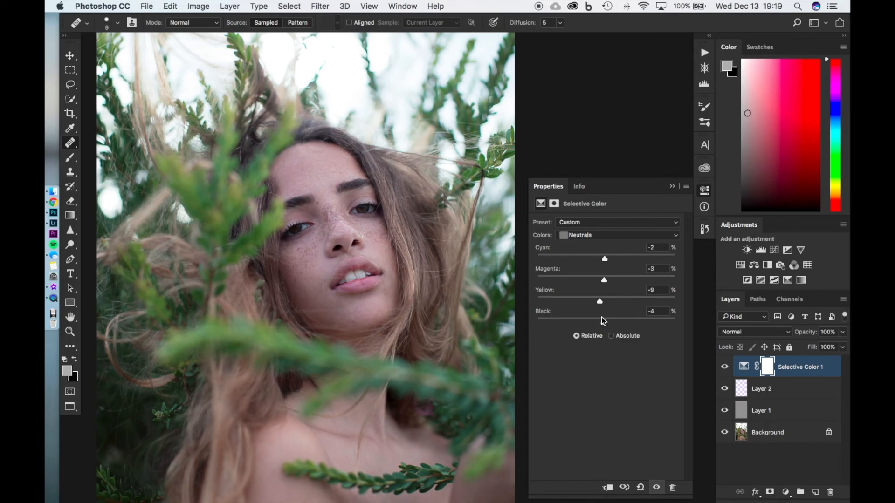
Step: Set the Blacks in Selective Color to Cyan +1, Magenta +1, Yellow +1 and Black +2, and close the adjustment's settings
{"action": "left_click", "coordinate": [607, 236]}
{"action": "left_click", "coordinate": [608, 243]}
{"action": "left_click_drag", "start_coordinate": [606, 261], "coordinate": [609, 261]}
{"action": "mouse_move", "coordinate": [607, 259]}
{"action": "left_mouse_down"}
{"action": "mouse_move", "coordinate": [653, 259]}
{"action": "mouse_move", "coordinate": [522, 281]}
{"action": "mouse_move", "coordinate": [608, 264]}
{"action": "left_mouse_up"}
{"action": "mouse_move", "coordinate": [608, 270]}
{"action": "left_mouse_down"}
{"action": "mouse_move", "coordinate": [607, 262]}
{"action": "mouse_move", "coordinate": [606, 282]}
{"action": "mouse_move", "coordinate": [595, 286]}
{"action": "mouse_move", "coordinate": [608, 283]}
{"action": "left_mouse_up"}
{"action": "left_click_drag", "start_coordinate": [607, 303], "coordinate": [609, 326]}
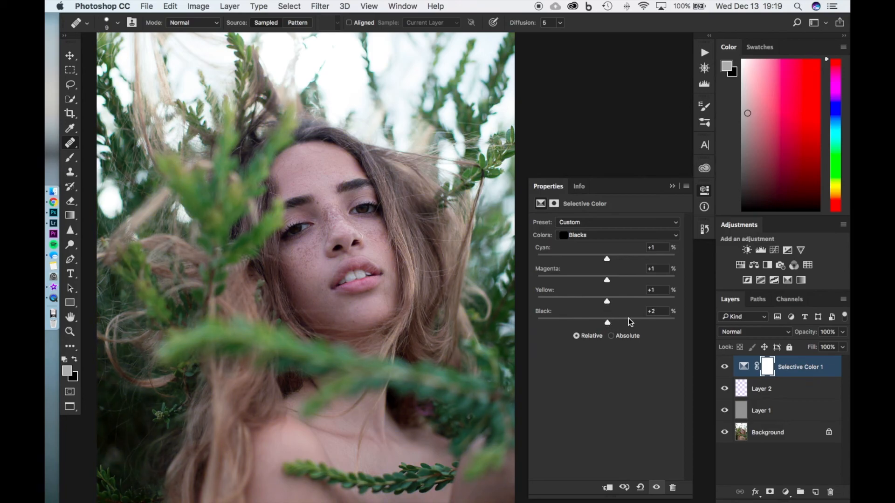
{"action": "left_click", "coordinate": [705, 192]}
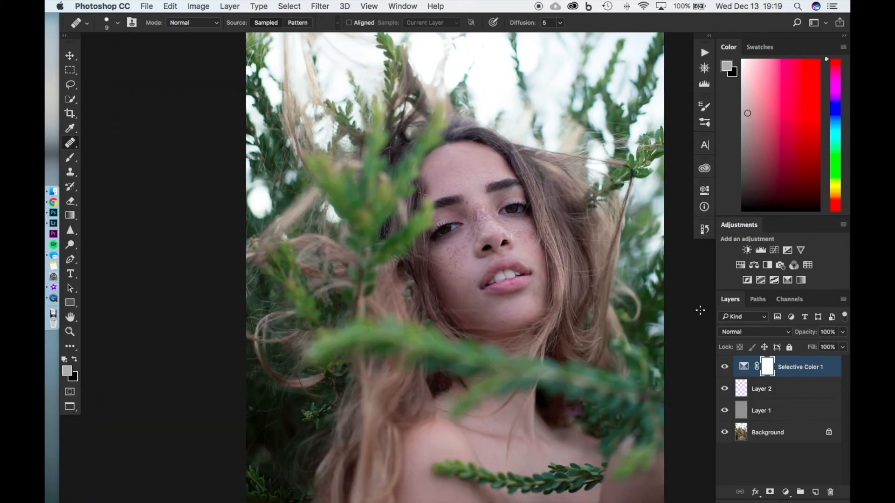
Step: Compare the portrait with and without the Selective Color adjustment and examine the overall color
{"action": "left_click", "coordinate": [725, 369]}
{"action": "left_click", "coordinate": [725, 369]}
{"action": "left_click", "coordinate": [725, 370]}
{"action": "left_click", "coordinate": [725, 369]}
{"action": "left_click", "coordinate": [725, 369]}
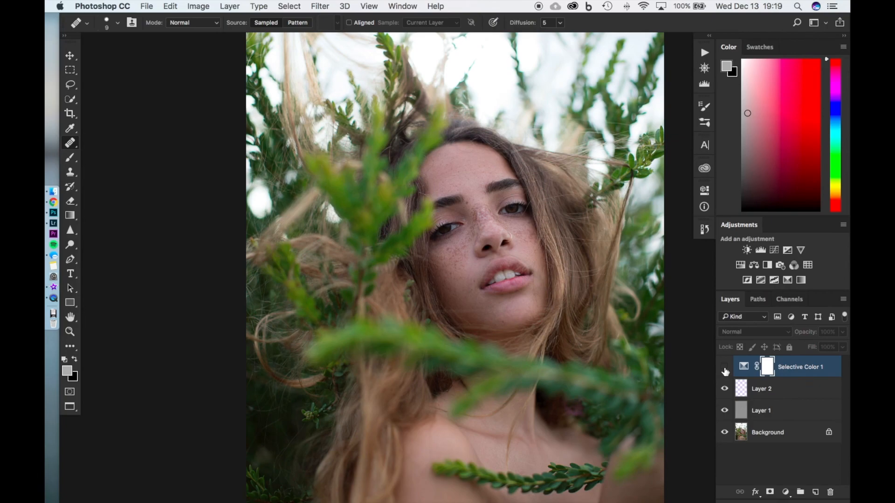
{"action": "left_click", "coordinate": [726, 368]}
{"action": "left_click", "coordinate": [726, 369]}
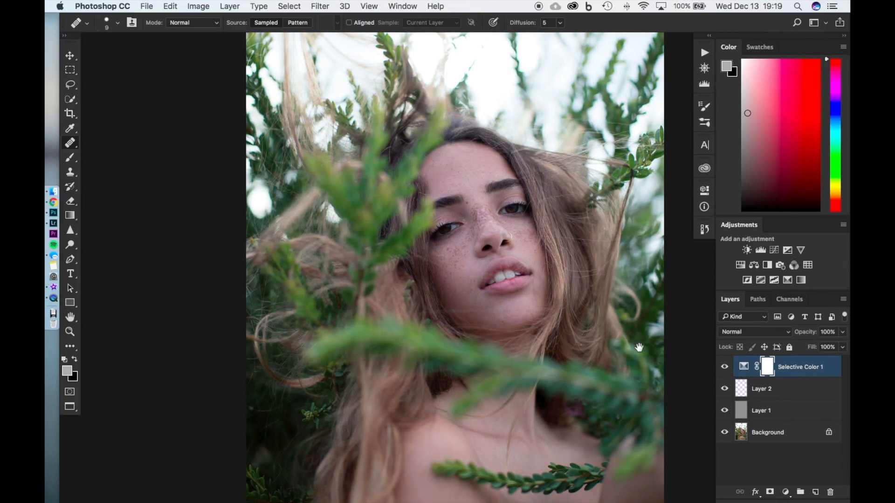
{"action": "scroll", "coordinate": [638, 348], "scroll_direction": "right", "scroll_amount": 5}
{"action": "scroll", "coordinate": [589, 326], "scroll_direction": "down", "scroll_amount": 4}
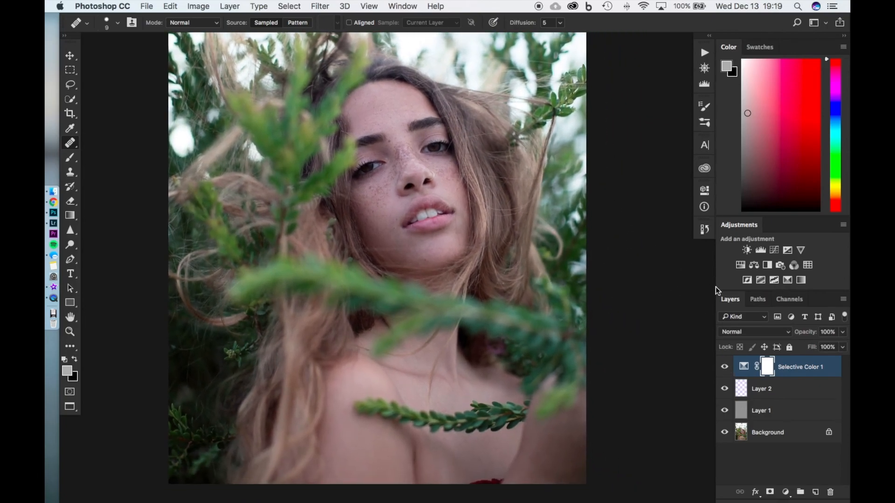
Step: Add a Curves adjustment layer, raise the RGB curve's midtones slightly and lift its highlights point to input 191, output 212
{"action": "left_click", "coordinate": [776, 250]}
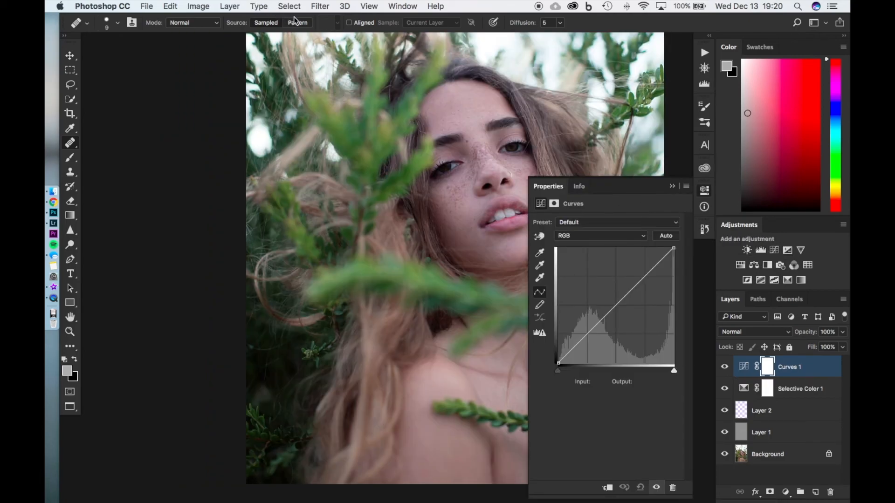
{"action": "left_click", "coordinate": [229, 6]}
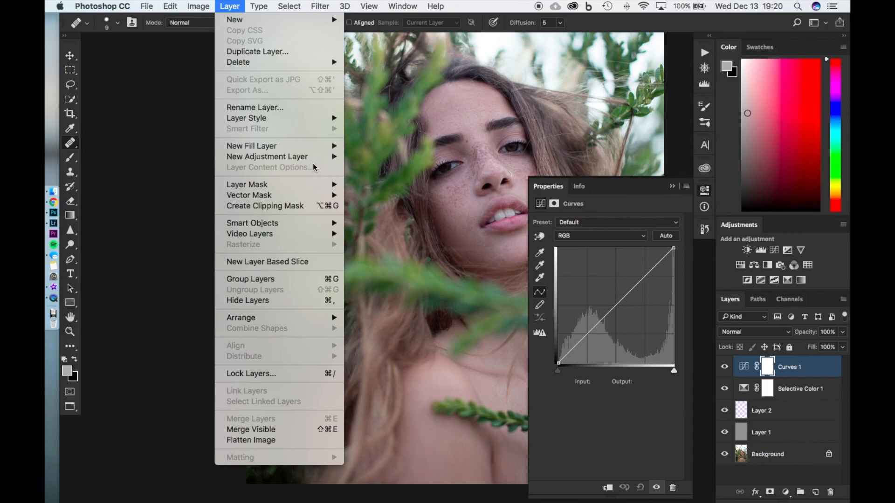
{"action": "mouse_move", "coordinate": [324, 157]}
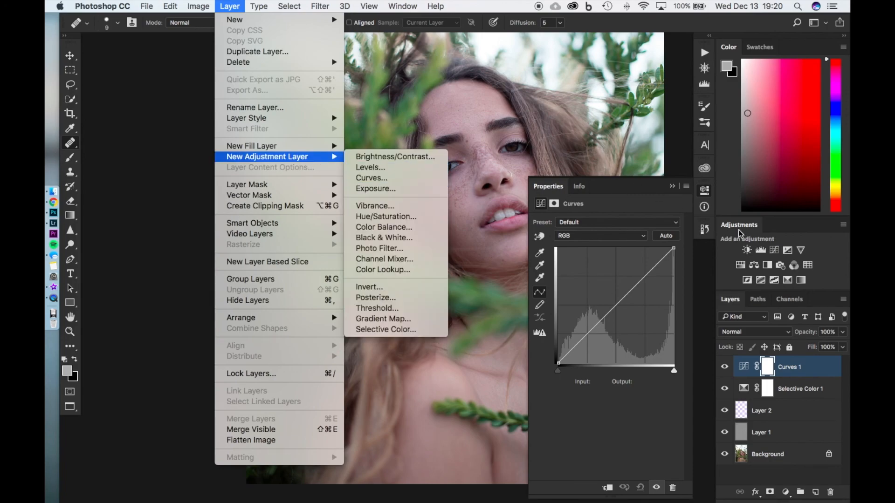
{"action": "left_click", "coordinate": [706, 191]}
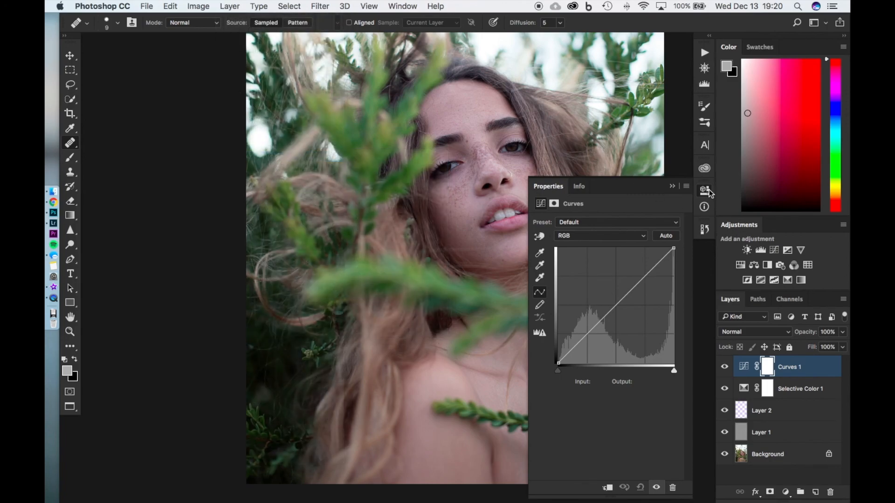
{"action": "left_click", "coordinate": [617, 305]}
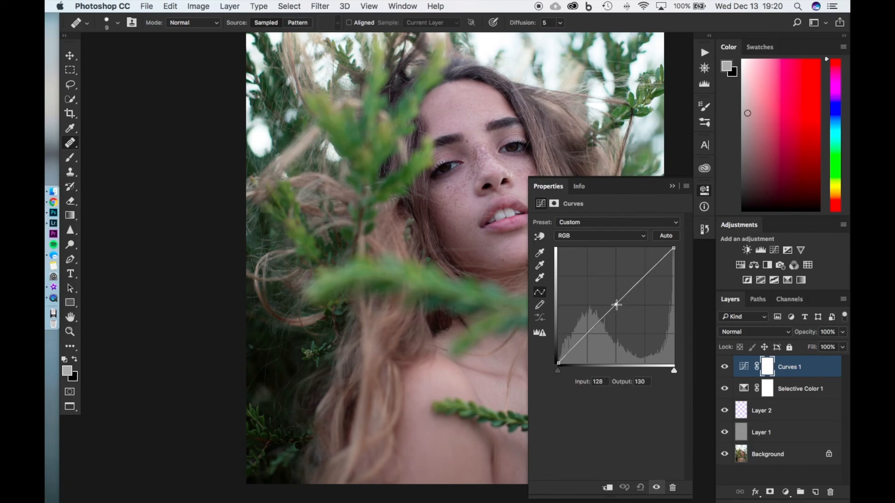
{"action": "left_click_drag", "start_coordinate": [616, 305], "coordinate": [616, 303]}
{"action": "left_click_drag", "start_coordinate": [616, 302], "coordinate": [616, 300]}
{"action": "left_click_drag", "start_coordinate": [645, 274], "coordinate": [645, 267]}
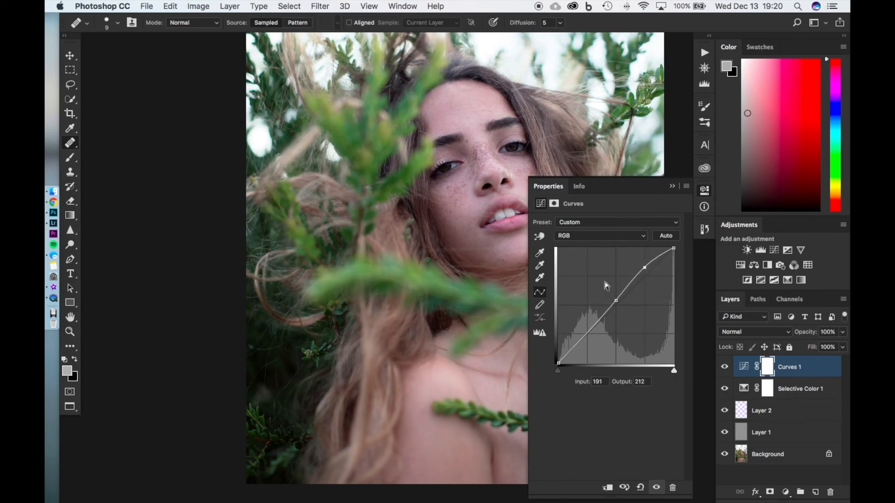
Step: Lower the curve's shadows, raise its black point with an anchor at input 16, output 16, and set the white point's output to 246
{"action": "left_click_drag", "start_coordinate": [455, 320], "coordinate": [345, 340]}
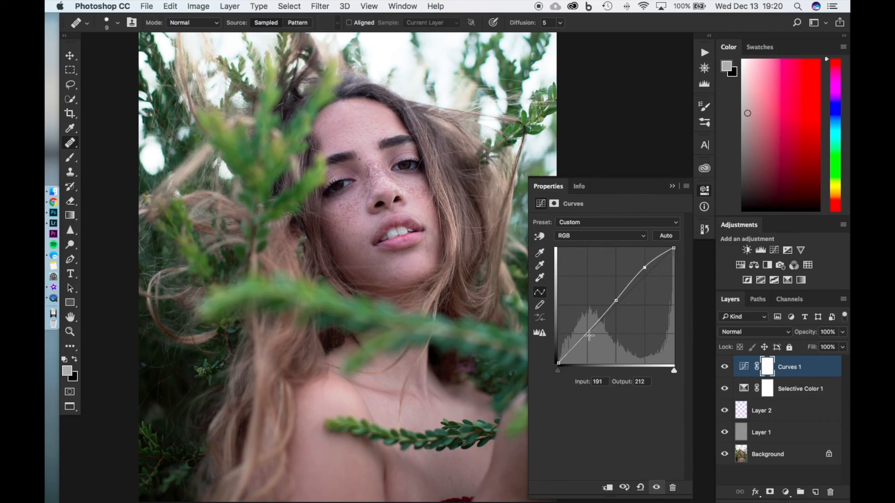
{"action": "left_click_drag", "start_coordinate": [590, 336], "coordinate": [587, 337]}
{"action": "left_click_drag", "start_coordinate": [558, 364], "coordinate": [545, 362]}
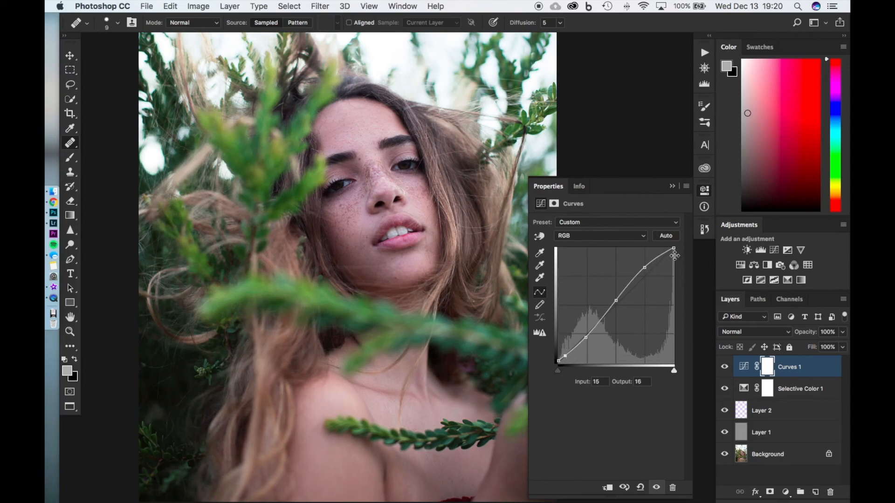
{"action": "left_click_drag", "start_coordinate": [673, 248], "coordinate": [685, 254]}
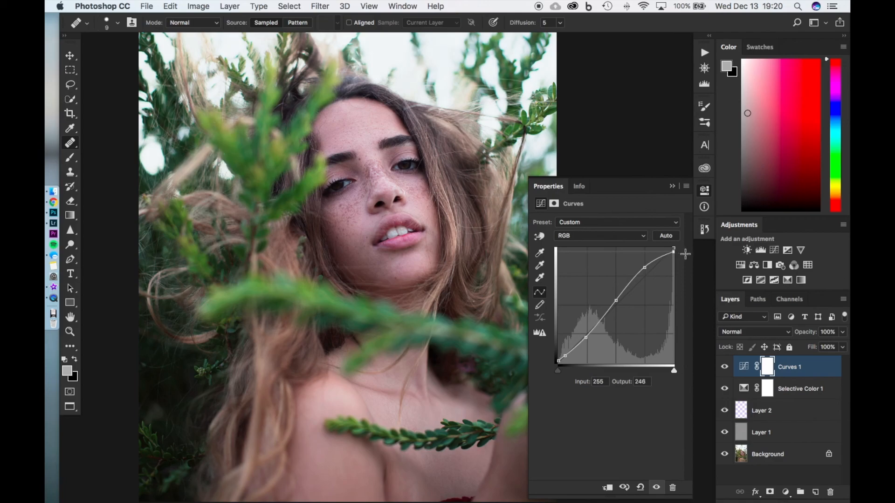
Step: Compare the portrait with and without Curves, raise the curve's shadows point slightly and set the black point's output to 3
{"action": "left_click", "coordinate": [725, 368]}
{"action": "left_click", "coordinate": [725, 368]}
{"action": "left_click", "coordinate": [725, 368]}
{"action": "left_click", "coordinate": [724, 368]}
{"action": "left_click", "coordinate": [725, 368]}
{"action": "left_click", "coordinate": [724, 368]}
{"action": "left_click_drag", "start_coordinate": [586, 337], "coordinate": [550, 363]}
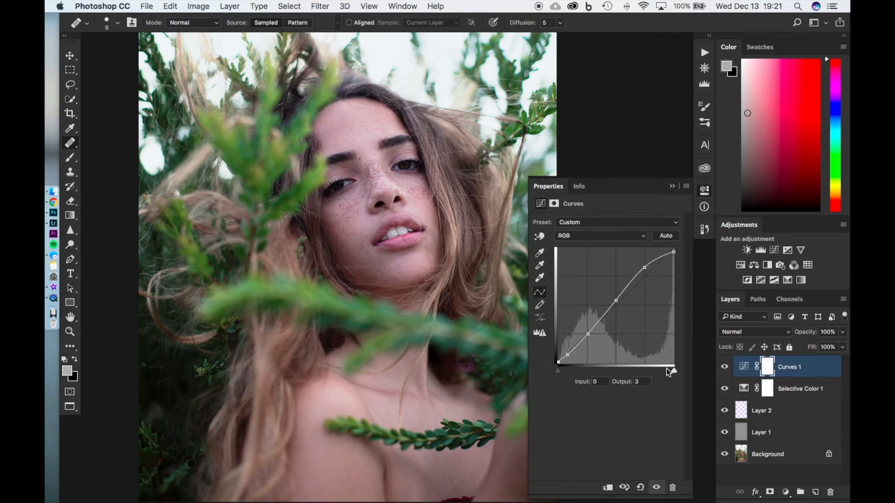
Step: Lower the curve's midtones and highlights points slightly, compare the result with the Curves layer hidden and shown, and close its settings
{"action": "left_click", "coordinate": [724, 367]}
{"action": "left_click", "coordinate": [724, 370]}
{"action": "left_click", "coordinate": [724, 372]}
{"action": "left_click", "coordinate": [725, 372]}
{"action": "left_click", "coordinate": [616, 301]}
{"action": "left_click_drag", "start_coordinate": [616, 302], "coordinate": [614, 304]}
{"action": "left_click_drag", "start_coordinate": [644, 268], "coordinate": [641, 271]}
{"action": "left_click", "coordinate": [724, 367]}
{"action": "left_click", "coordinate": [725, 368]}
{"action": "left_click", "coordinate": [704, 192]}
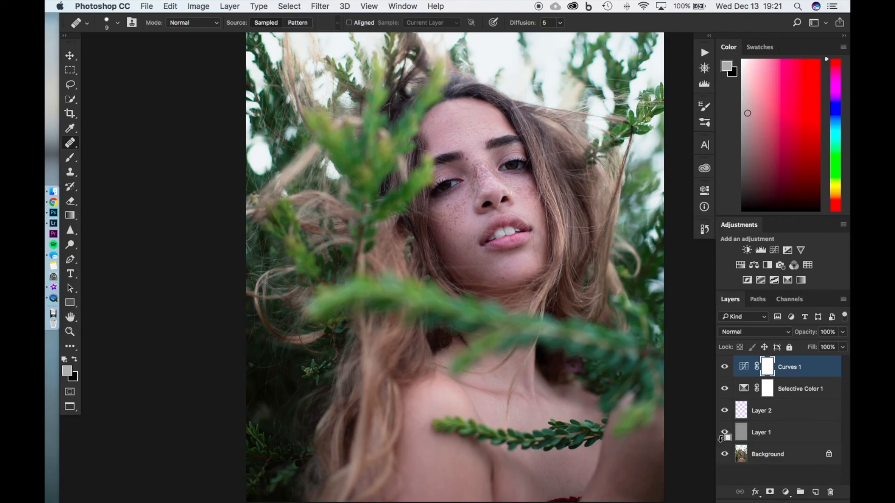
Step: Compare the complete edit with the original Background photo and deselect the layers
{"action": "left_click", "coordinate": [725, 455], "text": "alt"}
{"action": "left_click", "coordinate": [724, 457], "text": "alt"}
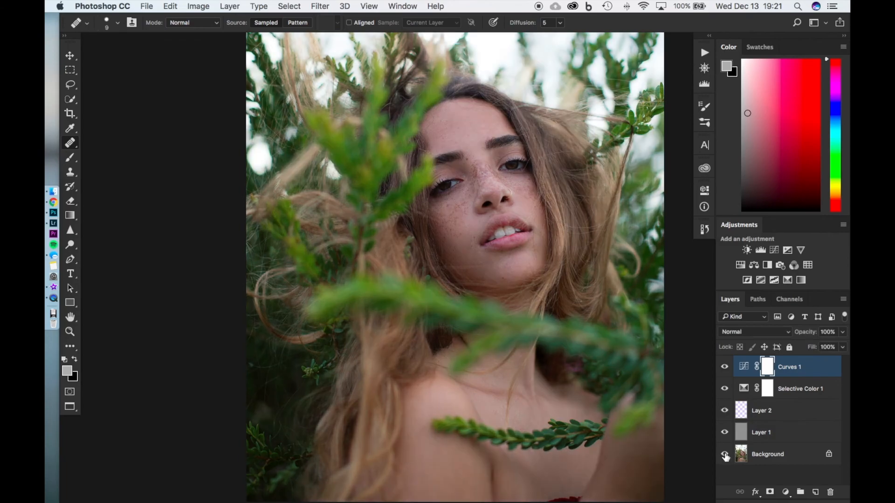
{"action": "left_click", "coordinate": [724, 457], "text": "alt"}
{"action": "left_click", "coordinate": [725, 457], "text": "alt"}
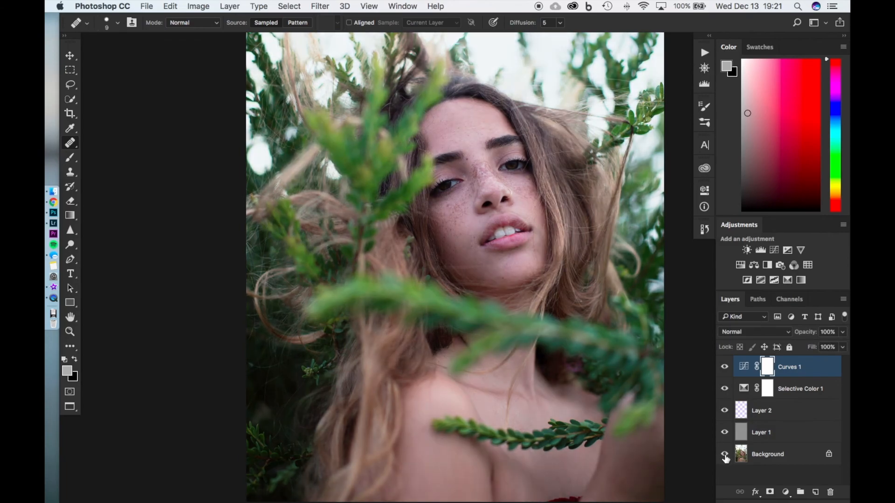
{"action": "left_click", "coordinate": [725, 457], "text": "alt"}
{"action": "left_click", "coordinate": [725, 457], "text": "alt"}
{"action": "left_click", "coordinate": [785, 470]}
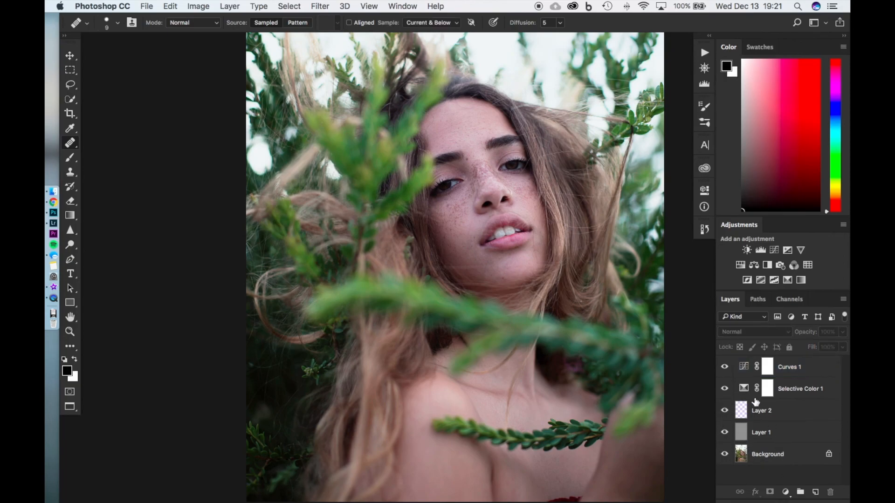
Step: Set the Reds in Selective Color to Cyan +5 and Black +3, compare with the adjustment hidden, and close its settings
{"action": "double_click", "coordinate": [743, 390]}
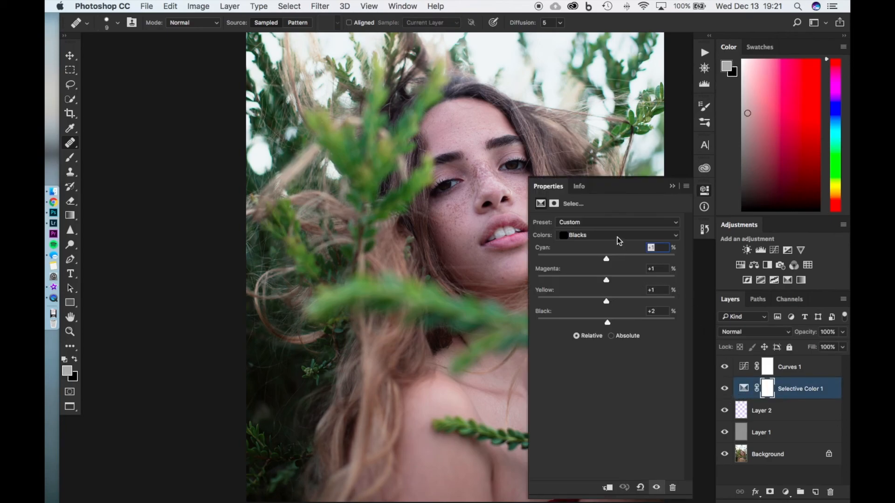
{"action": "left_click", "coordinate": [618, 235]}
{"action": "left_click", "coordinate": [603, 168]}
{"action": "left_click_drag", "start_coordinate": [473, 296], "coordinate": [370, 313]}
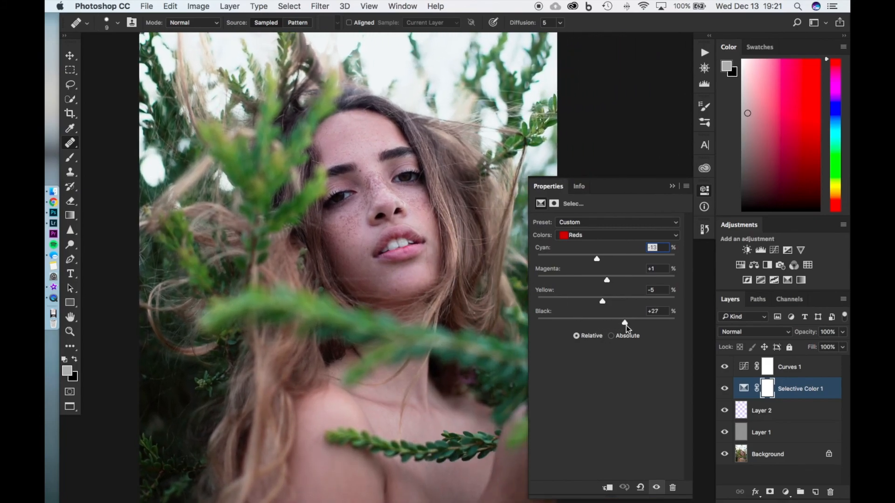
{"action": "mouse_move", "coordinate": [626, 326]}
{"action": "left_mouse_down"}
{"action": "mouse_move", "coordinate": [571, 322]}
{"action": "mouse_move", "coordinate": [652, 329]}
{"action": "mouse_move", "coordinate": [609, 321]}
{"action": "left_mouse_up"}
{"action": "mouse_move", "coordinate": [599, 260]}
{"action": "left_mouse_down"}
{"action": "mouse_move", "coordinate": [583, 261]}
{"action": "mouse_move", "coordinate": [605, 261]}
{"action": "left_mouse_up"}
{"action": "left_click_drag", "start_coordinate": [620, 262], "coordinate": [609, 265]}
{"action": "left_click", "coordinate": [725, 389]}
{"action": "left_click", "coordinate": [724, 389]}
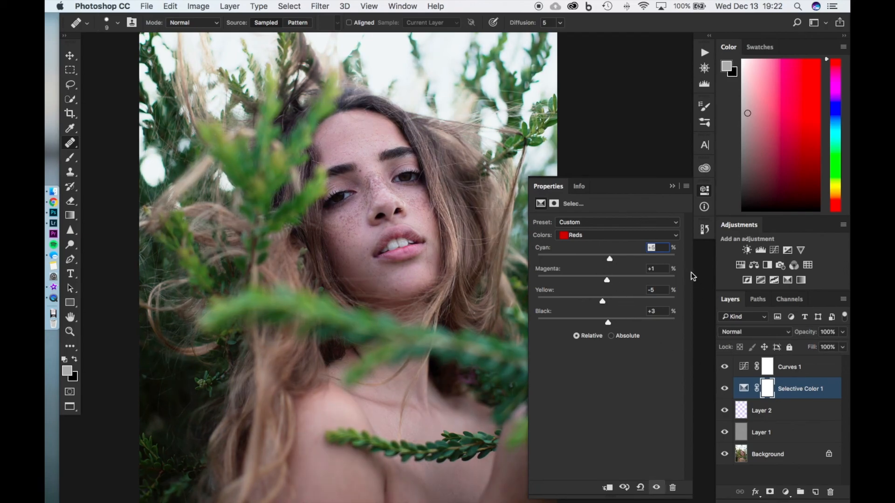
{"action": "left_click", "coordinate": [702, 200]}
Step: Compare the edit with the original, lower the Cyan of the Reds in Selective Color, and check the portrait with and without the adjustment
{"action": "left_click", "coordinate": [763, 474]}
{"action": "key", "text": "d"}
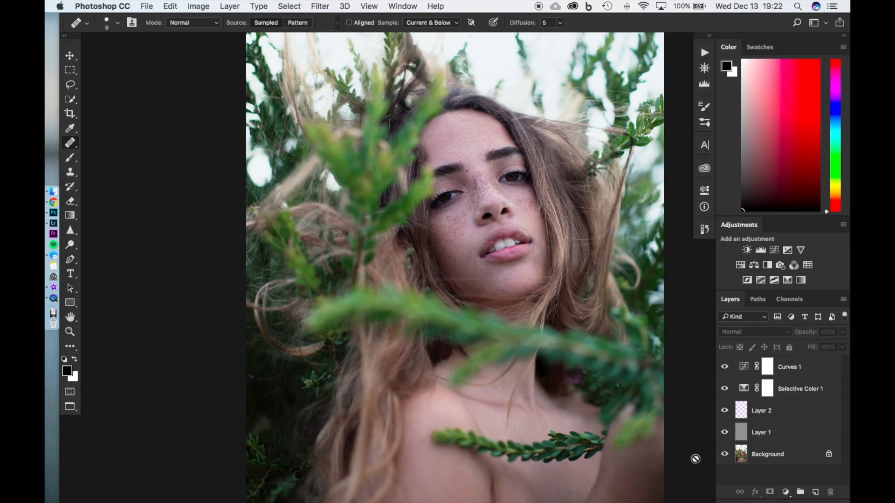
{"action": "left_click", "coordinate": [725, 455], "text": "alt"}
{"action": "left_click", "coordinate": [725, 454], "text": "alt"}
{"action": "double_click", "coordinate": [743, 389]}
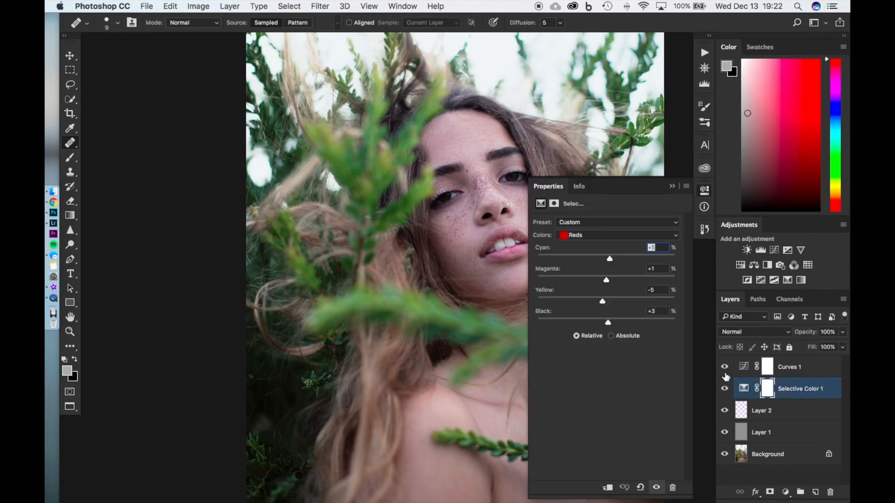
{"action": "mouse_move", "coordinate": [609, 261]}
{"action": "left_mouse_down"}
{"action": "mouse_move", "coordinate": [578, 262]}
{"action": "mouse_move", "coordinate": [599, 265]}
{"action": "left_mouse_up"}
{"action": "left_click", "coordinate": [701, 192]}
{"action": "left_click", "coordinate": [724, 389]}
{"action": "left_click", "coordinate": [724, 388]}
{"action": "left_click_drag", "start_coordinate": [586, 373], "coordinate": [550, 365]}
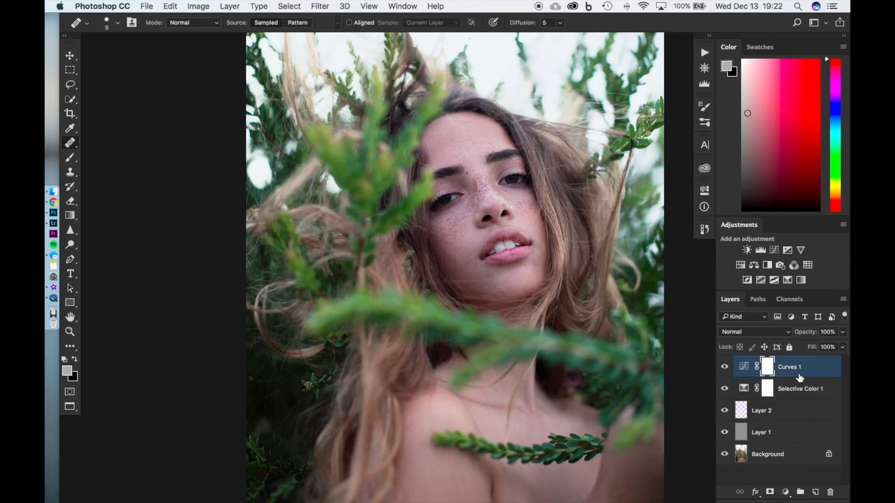
Step: Examine the overall color grading and the freckles, eyes and lips on the face up close
{"action": "left_click", "coordinate": [790, 467]}
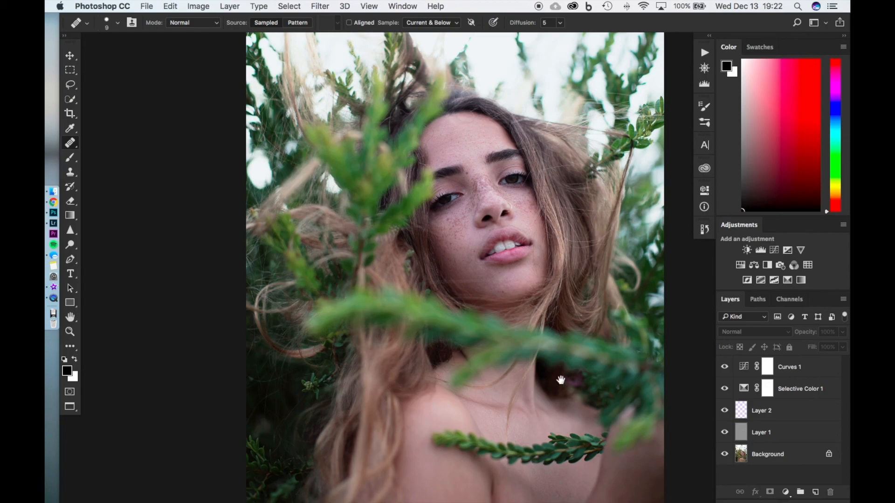
{"action": "left_click_drag", "start_coordinate": [561, 380], "coordinate": [513, 359]}
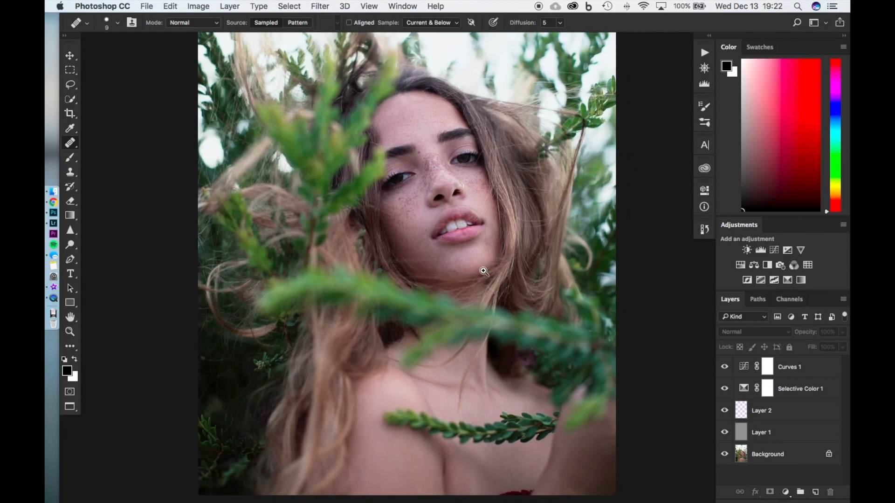
{"action": "scroll", "coordinate": [484, 267], "scroll_direction": "up", "scroll_amount": 2}
{"action": "scroll", "coordinate": [538, 319], "scroll_direction": "up", "scroll_amount": 5}
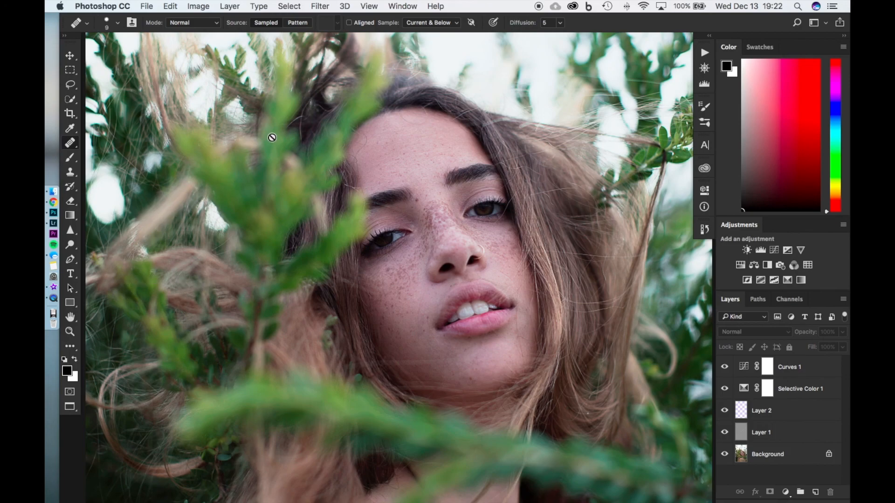
{"action": "left_click_drag", "start_coordinate": [583, 195], "coordinate": [566, 206]}
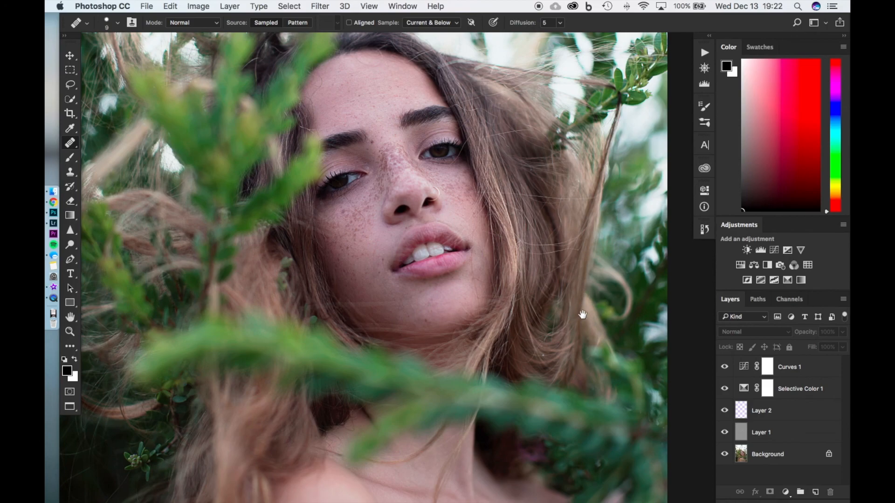
{"action": "left_click_drag", "start_coordinate": [579, 320], "coordinate": [593, 306]}
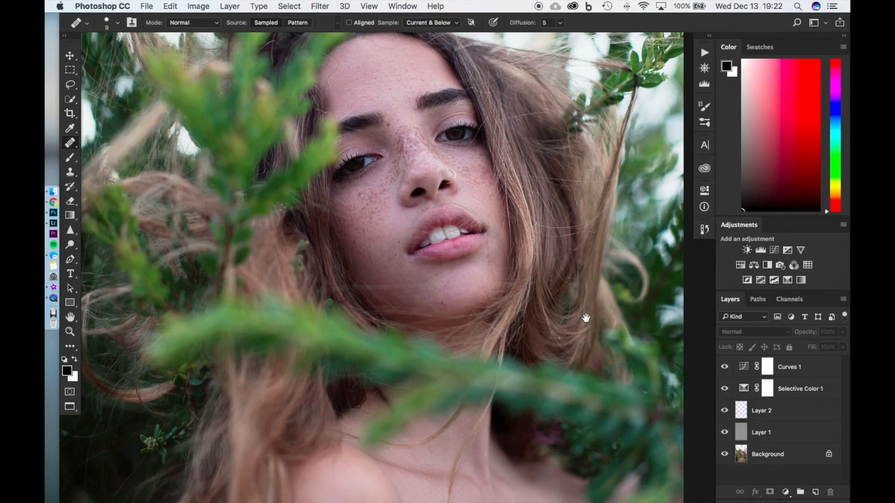
{"action": "left_click_drag", "start_coordinate": [580, 319], "coordinate": [589, 294]}
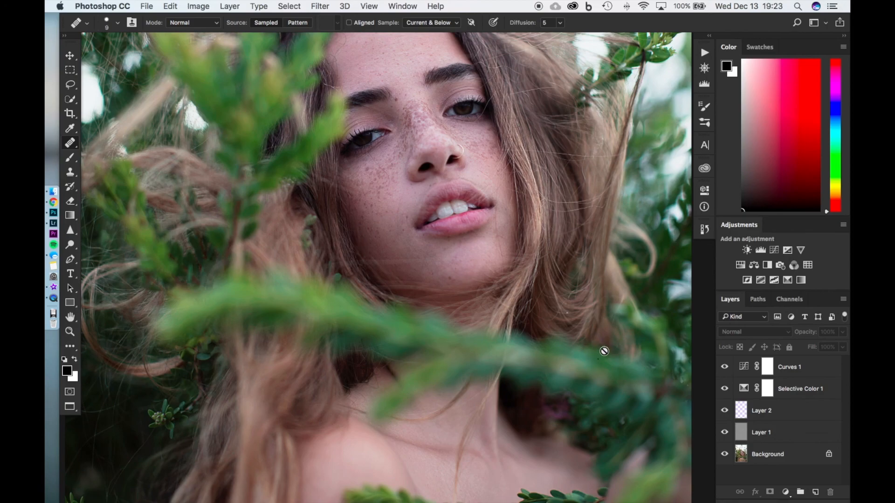
{"action": "left_click", "coordinate": [454, 158], "text": "super"}
{"action": "left_click_drag", "start_coordinate": [474, 213], "coordinate": [476, 310]}
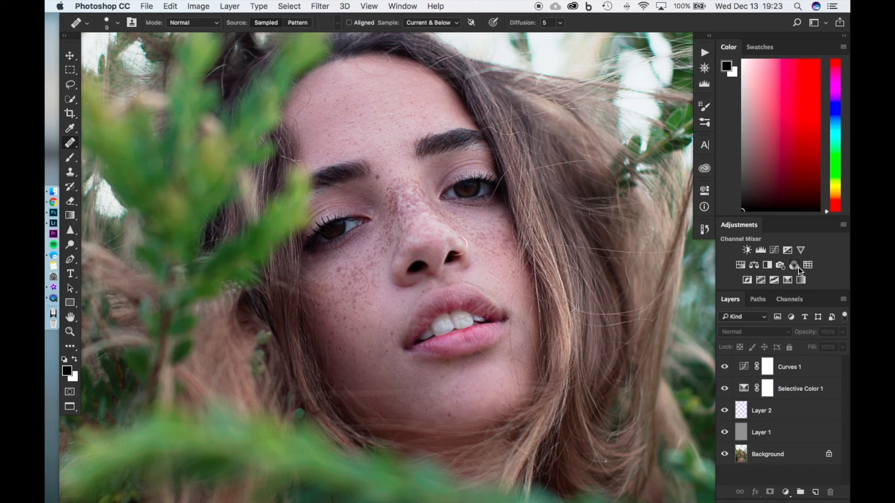
Step: Add a Black & White adjustment layer in Luminosity blend mode, set its Reds to -109 and close its settings
{"action": "left_click", "coordinate": [768, 265]}
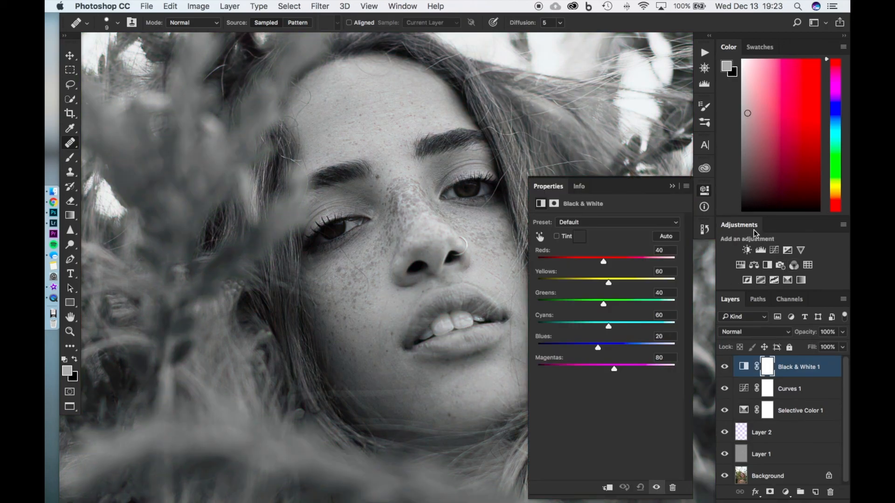
{"action": "left_click", "coordinate": [774, 332]}
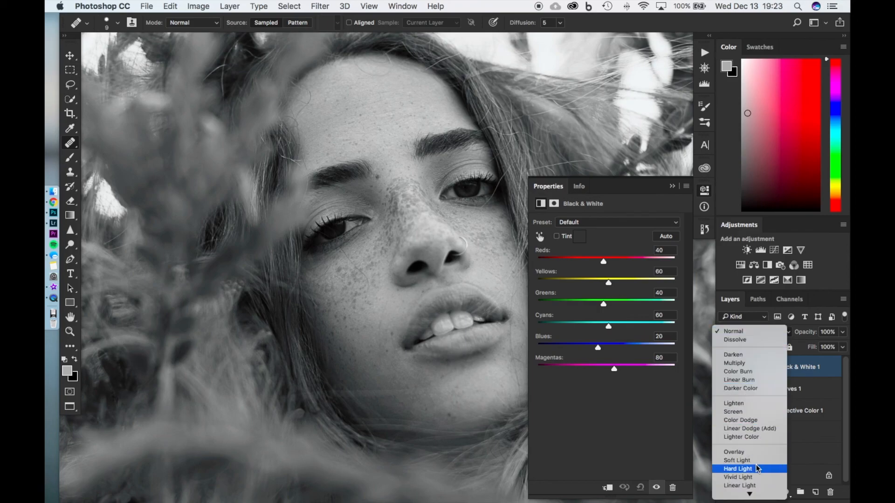
{"action": "mouse_move", "coordinate": [749, 492]}
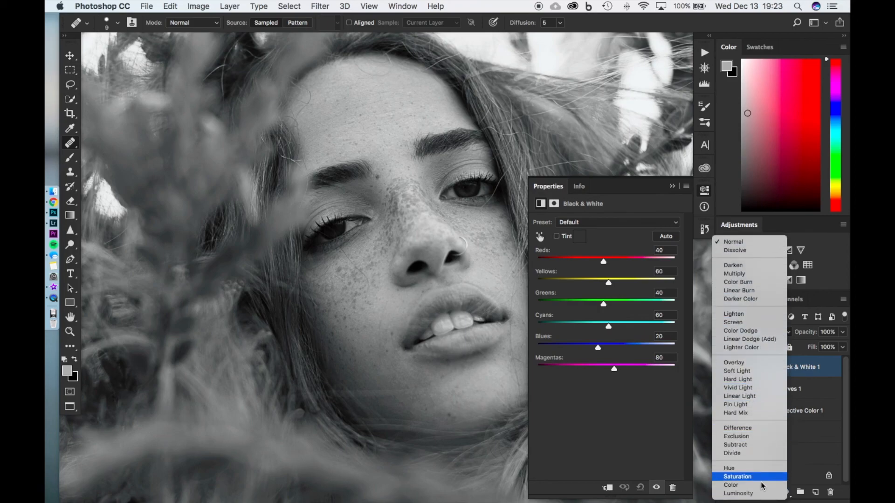
{"action": "left_click", "coordinate": [770, 495]}
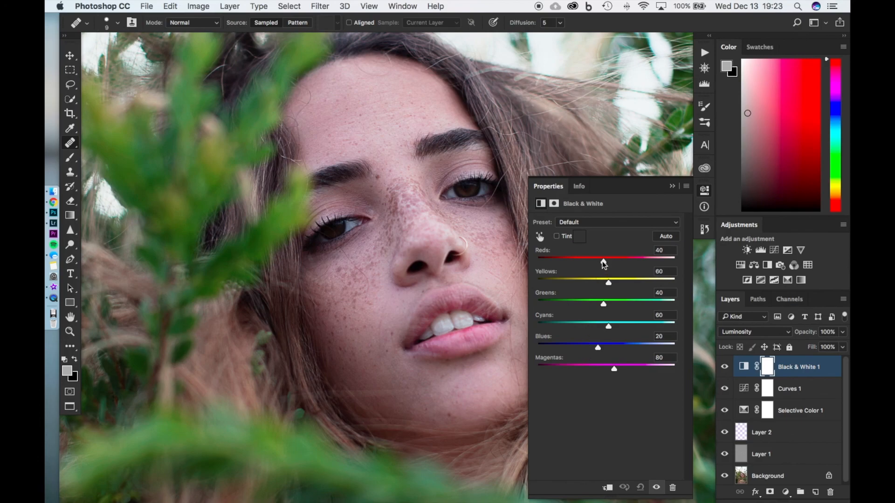
{"action": "left_click_drag", "start_coordinate": [601, 264], "coordinate": [566, 269]}
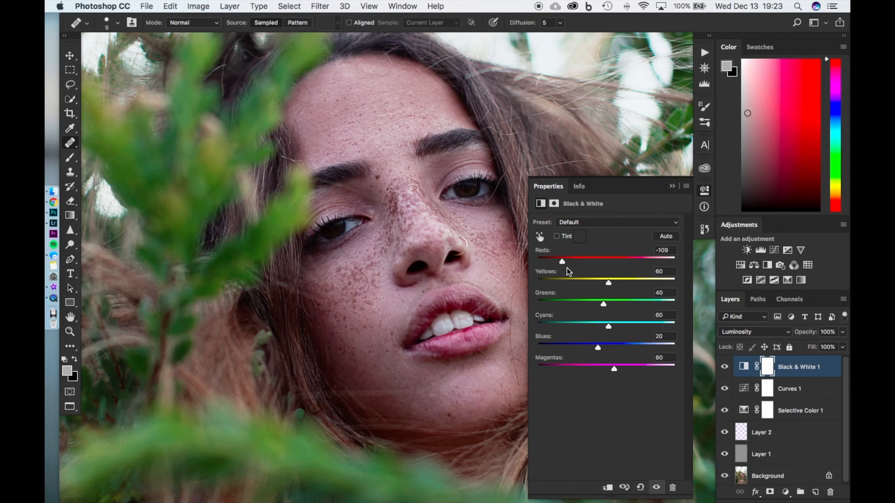
{"action": "left_click", "coordinate": [702, 193]}
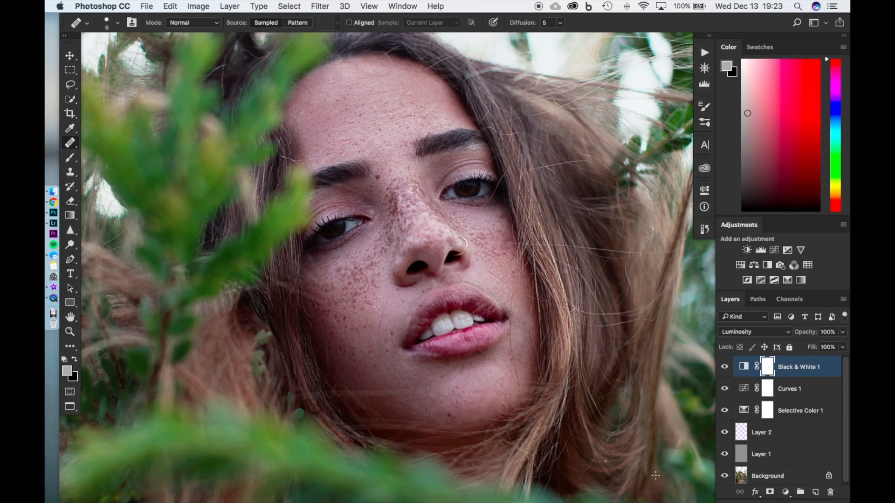
Step: Fill the mask of the Black & White 1 layer with black at 100% opacity
{"action": "key", "text": "shift+BackSpace"}
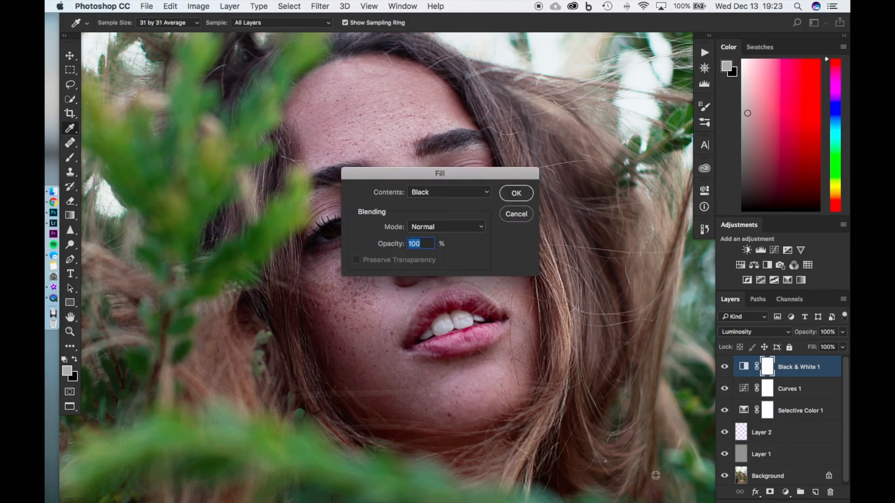
{"action": "left_click", "coordinate": [459, 192]}
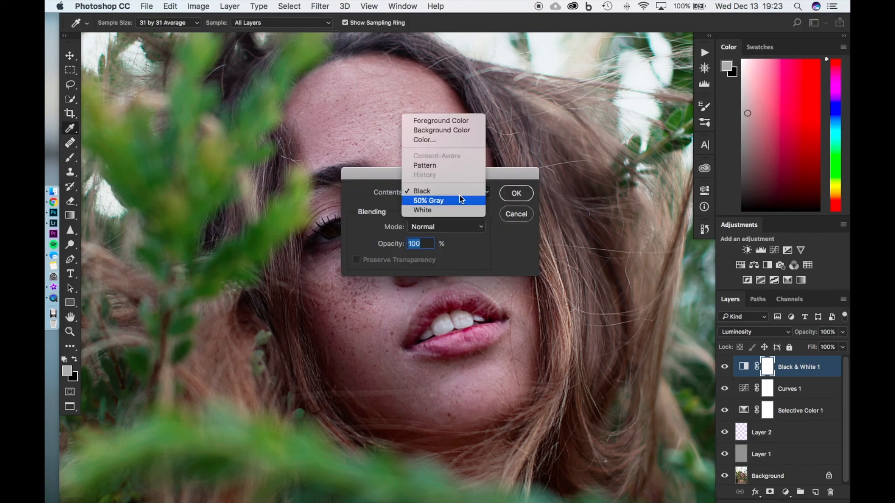
{"action": "left_click", "coordinate": [454, 191]}
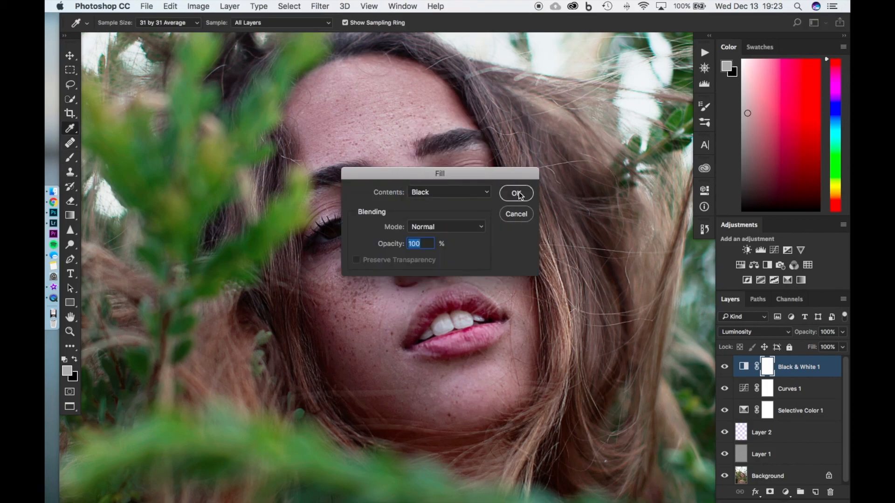
{"action": "left_click", "coordinate": [516, 193]}
{"action": "key", "text": "j"}
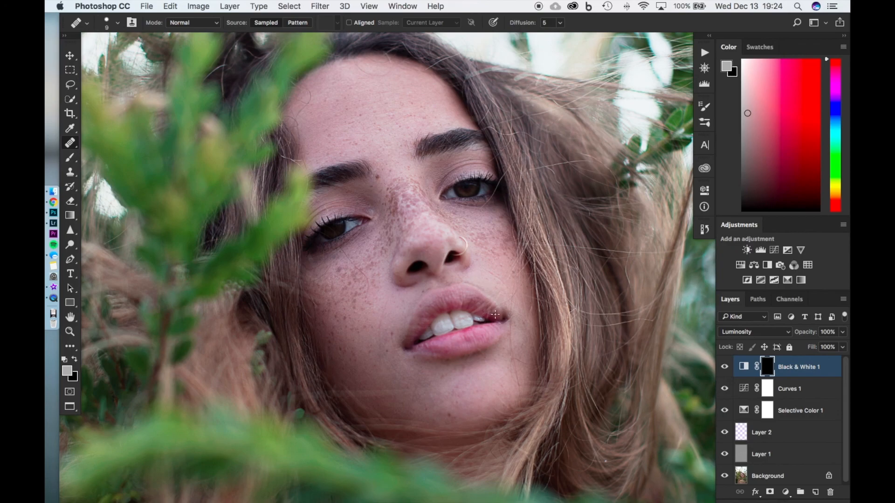
Step: Switch to the Brush tool and give it a soft tip of 340 px with 6% hardness
{"action": "left_click_drag", "start_coordinate": [478, 349], "coordinate": [500, 337]}
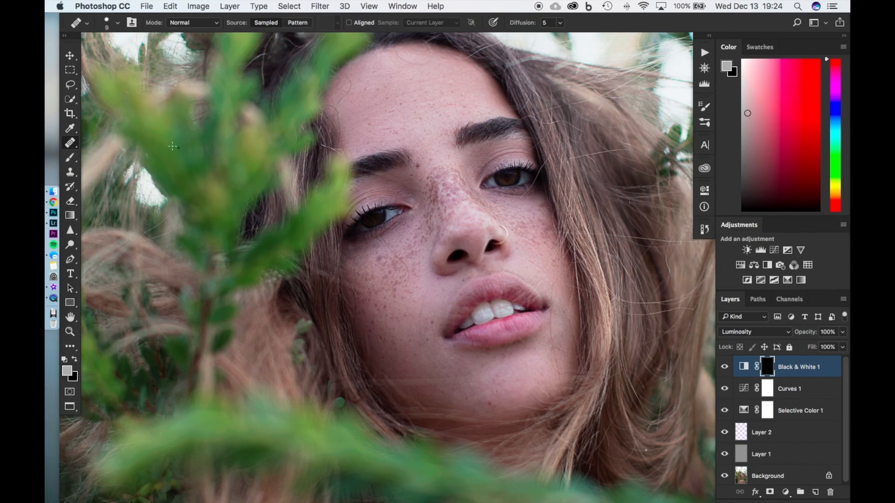
{"action": "left_click", "coordinate": [70, 160]}
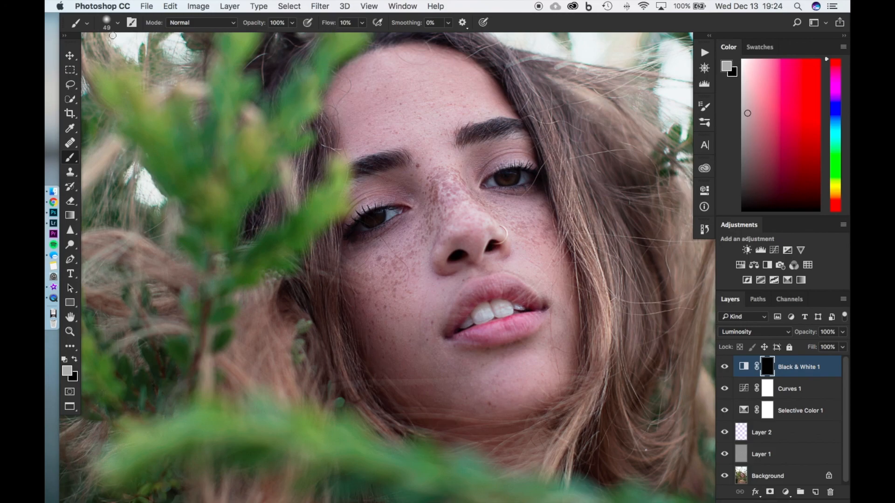
{"action": "mouse_move", "coordinate": [453, 290]}
{"action": "left_mouse_down"}
{"action": "mouse_move", "coordinate": [441, 292]}
{"action": "mouse_move", "coordinate": [498, 295]}
{"action": "mouse_move", "coordinate": [446, 300]}
{"action": "mouse_move", "coordinate": [472, 281]}
{"action": "mouse_move", "coordinate": [435, 291]}
{"action": "mouse_move", "coordinate": [468, 297]}
{"action": "left_mouse_up"}
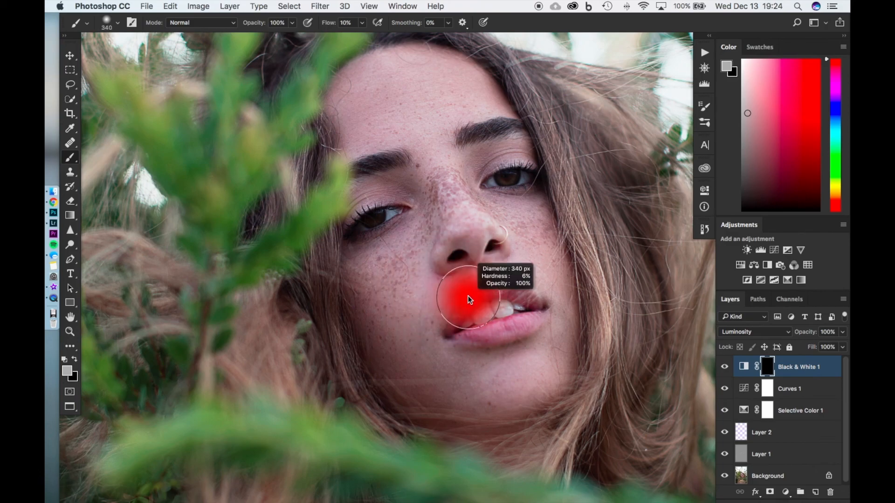
{"action": "mouse_move", "coordinate": [468, 250]}
{"action": "left_mouse_down"}
{"action": "mouse_move", "coordinate": [467, 225]}
{"action": "mouse_move", "coordinate": [469, 265]}
{"action": "mouse_move", "coordinate": [472, 200]}
{"action": "mouse_move", "coordinate": [468, 343]}
{"action": "mouse_move", "coordinate": [455, 164]}
{"action": "left_mouse_up"}
{"action": "left_click_drag", "start_coordinate": [447, 321], "coordinate": [440, 225]}
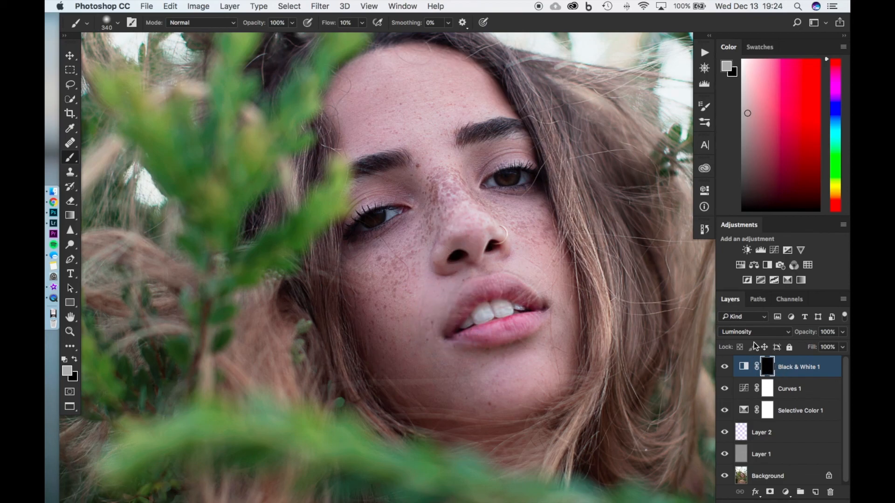
Step: Reset the painting colors to the default black and white, with white as the foreground color
{"action": "key", "text": "x"}
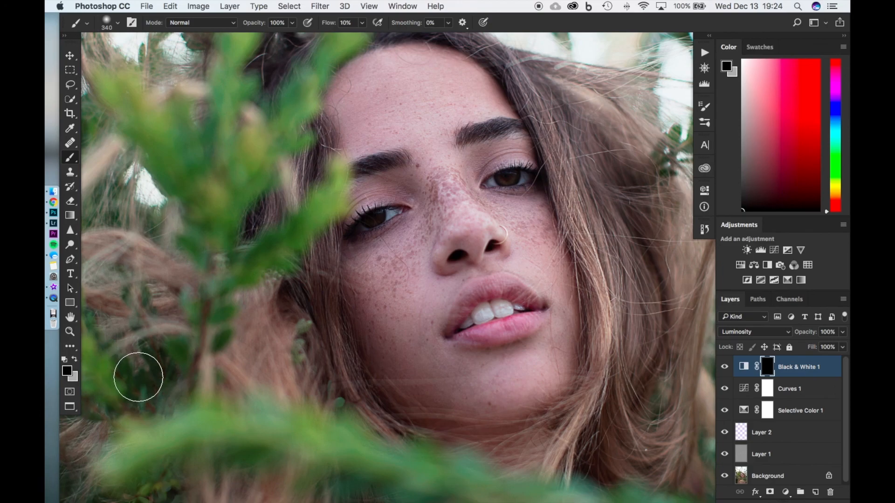
{"action": "key", "text": "x"}
{"action": "key", "text": "d"}
{"action": "key", "text": "x"}
{"action": "mouse_move", "coordinate": [409, 338]}
{"action": "left_mouse_down"}
{"action": "mouse_move", "coordinate": [418, 341]}
{"action": "mouse_move", "coordinate": [410, 353]}
{"action": "left_mouse_up"}
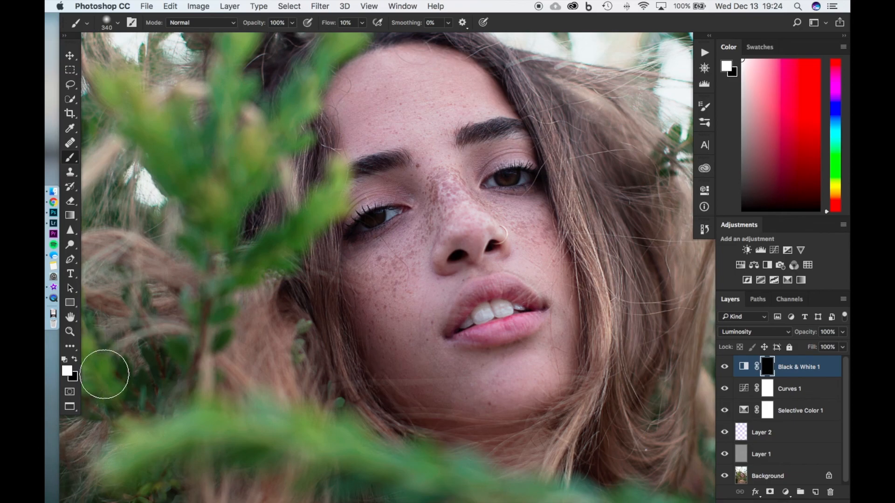
{"action": "key", "text": "x"}
{"action": "key", "text": "x"}
{"action": "key", "text": "x"}
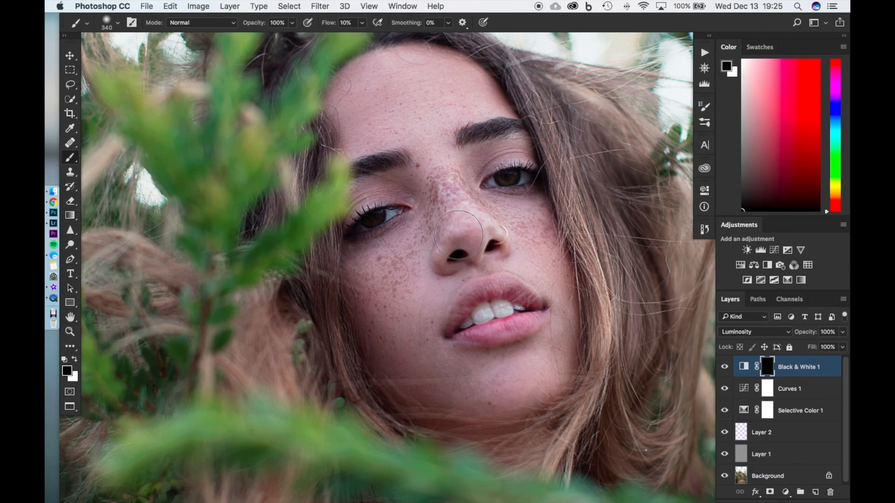
{"action": "key", "text": "x"}
Step: Reduce the brush to 24–36 px and paint white on the Black & White mask over the freckles on the cheeks and nose
{"action": "left_click", "coordinate": [413, 276]}
{"action": "left_click", "coordinate": [413, 276]}
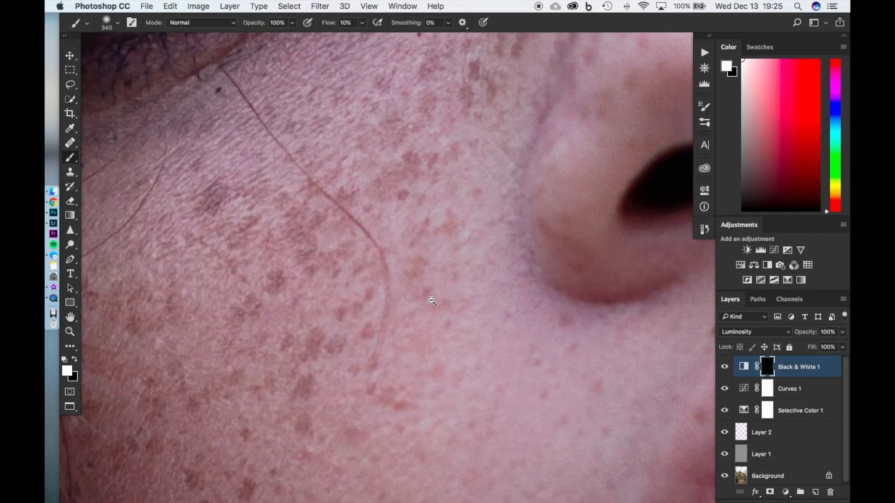
{"action": "left_click", "coordinate": [433, 303], "text": "alt"}
{"action": "mouse_move", "coordinate": [427, 321]}
{"action": "left_mouse_down"}
{"action": "mouse_move", "coordinate": [340, 332]}
{"action": "mouse_move", "coordinate": [376, 344]}
{"action": "left_mouse_up"}
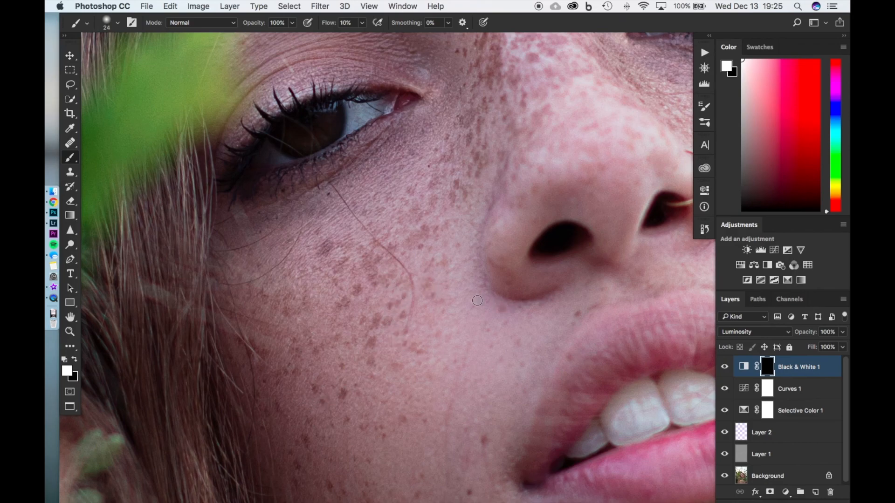
{"action": "scroll", "coordinate": [466, 285], "scroll_direction": "down", "scroll_amount": 3}
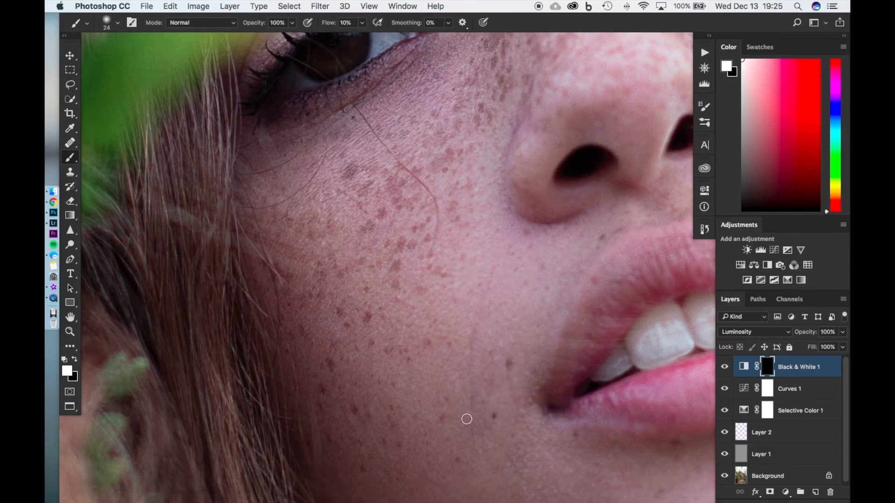
{"action": "scroll", "coordinate": [505, 309], "scroll_direction": "up", "scroll_amount": 6}
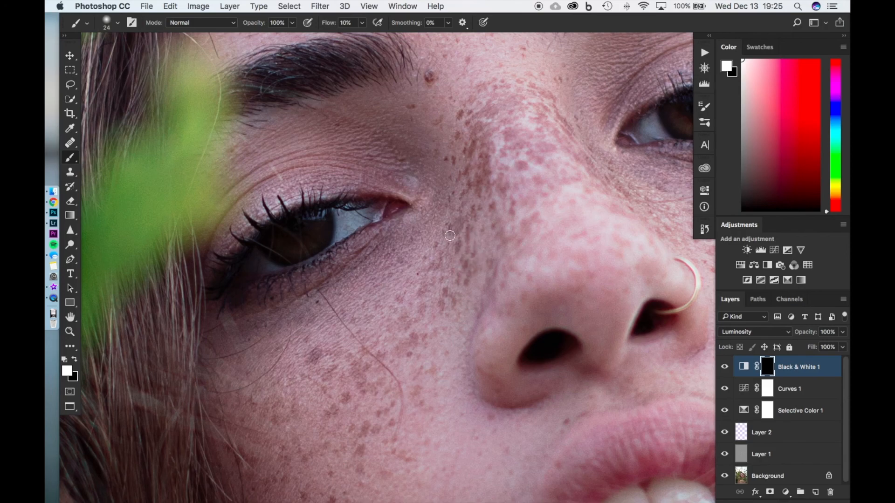
{"action": "scroll", "coordinate": [466, 263], "scroll_direction": "up", "scroll_amount": 3}
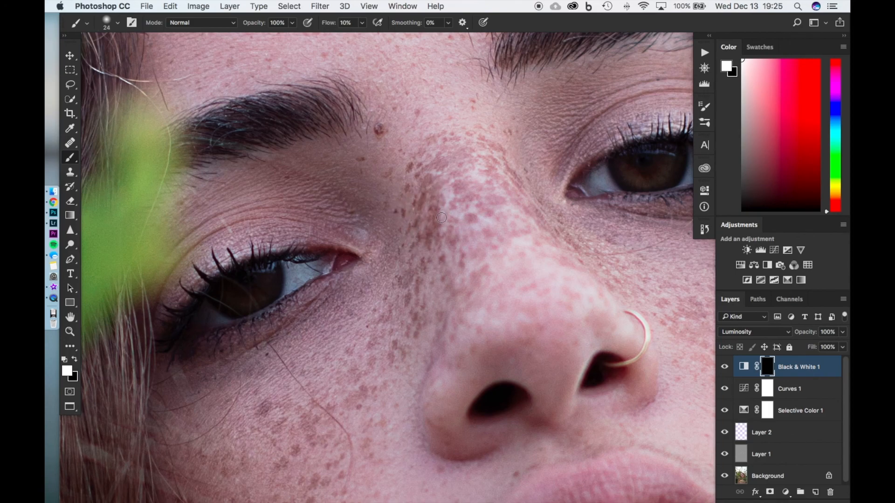
{"action": "scroll", "coordinate": [473, 253], "scroll_direction": "down", "scroll_amount": 1}
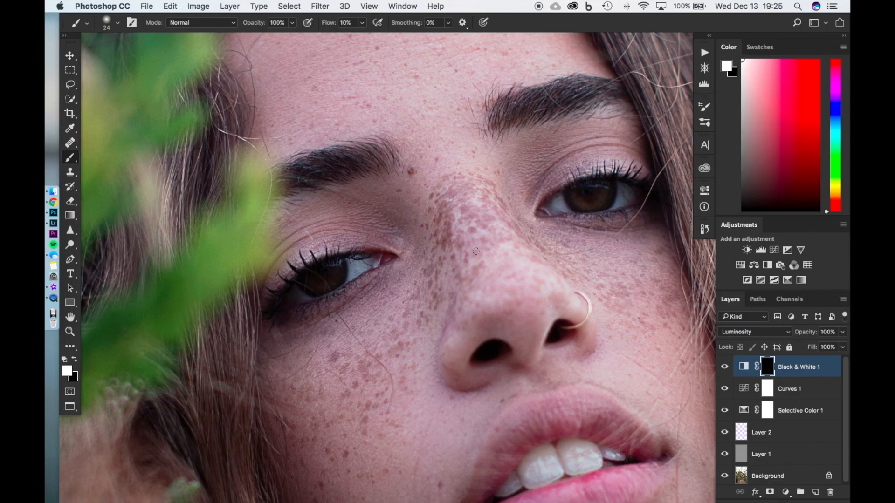
{"action": "left_click_drag", "start_coordinate": [476, 230], "coordinate": [473, 233]}
{"action": "left_click_drag", "start_coordinate": [607, 303], "coordinate": [613, 299]}
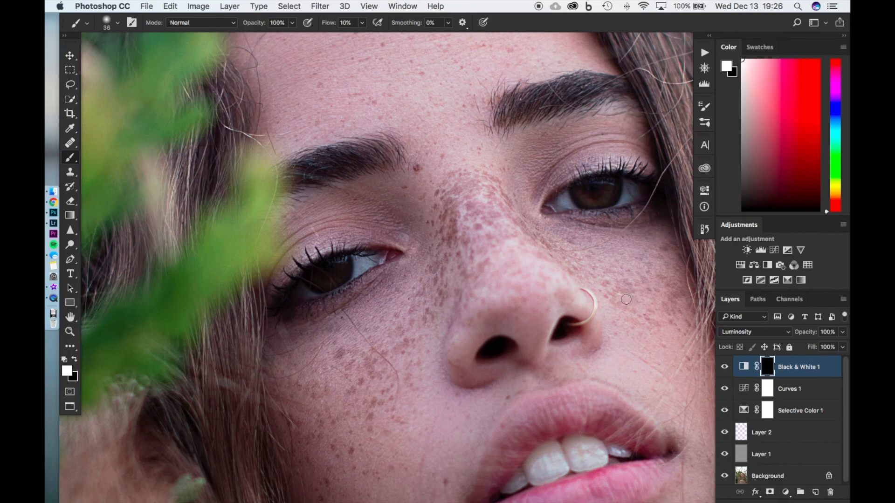
Step: Check the freckles with the Black & White layer hidden and shown, and paint more of them on the nose, cheek and forehead using 25–43 px brushes
{"action": "left_click", "coordinate": [724, 367]}
{"action": "left_click", "coordinate": [724, 368]}
{"action": "left_click", "coordinate": [725, 369]}
{"action": "left_click", "coordinate": [725, 368]}
{"action": "left_click", "coordinate": [725, 368]}
{"action": "left_click", "coordinate": [725, 368]}
{"action": "left_click_drag", "start_coordinate": [460, 236], "coordinate": [449, 239]}
{"action": "left_click_drag", "start_coordinate": [466, 206], "coordinate": [469, 205]}
{"action": "scroll", "coordinate": [655, 320], "scroll_direction": "down", "scroll_amount": 1}
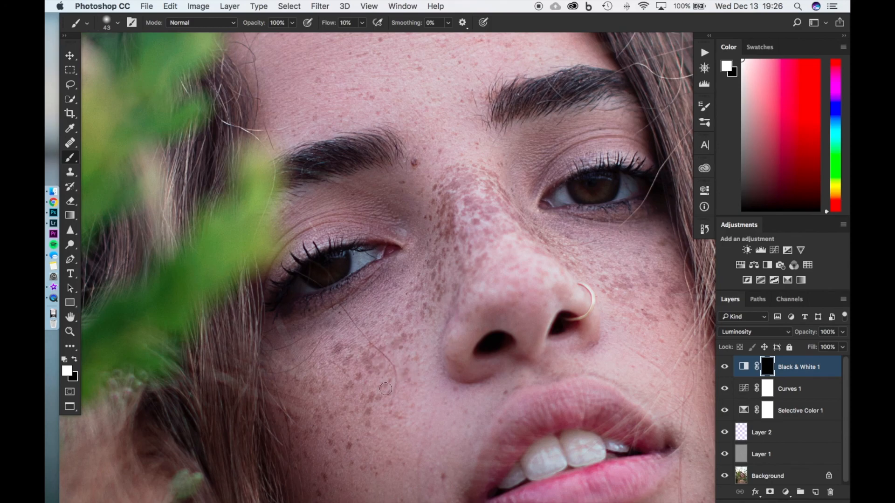
{"action": "left_click_drag", "start_coordinate": [485, 297], "coordinate": [495, 445]}
{"action": "left_click_drag", "start_coordinate": [399, 200], "coordinate": [391, 186], "text": "ctrl+alt"}
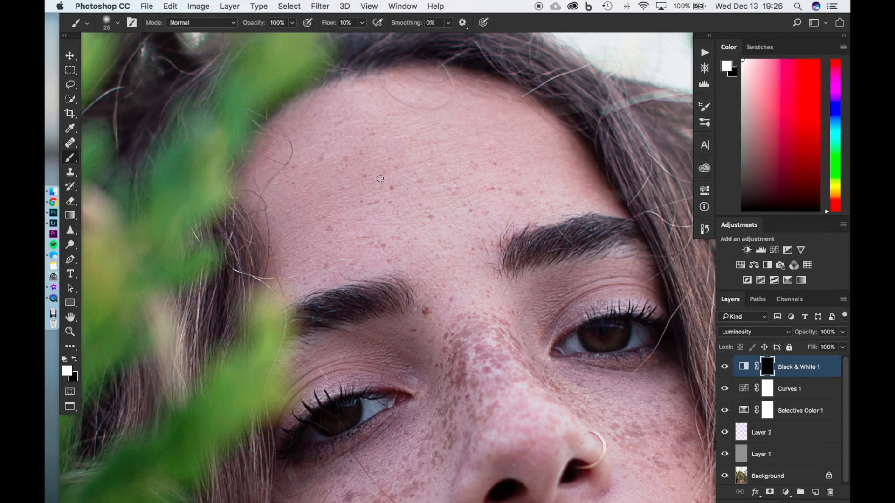
Step: Compare the whole face with the Black & White 1 layer repeatedly hidden and shown
{"action": "left_click", "coordinate": [492, 304], "text": "alt"}
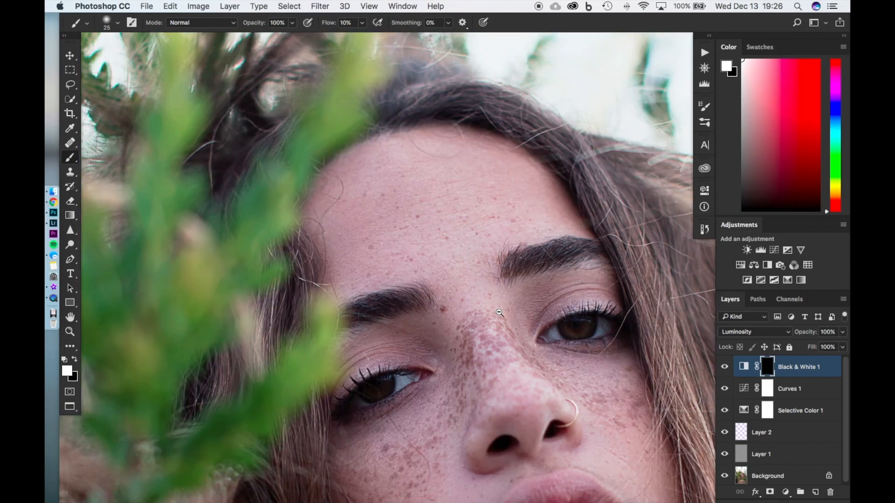
{"action": "left_click", "coordinate": [495, 314], "text": "alt"}
{"action": "left_click", "coordinate": [536, 363], "text": "alt"}
{"action": "scroll", "coordinate": [571, 403], "scroll_direction": "down", "scroll_amount": 3}
{"action": "scroll", "coordinate": [571, 403], "scroll_direction": "right", "scroll_amount": 2}
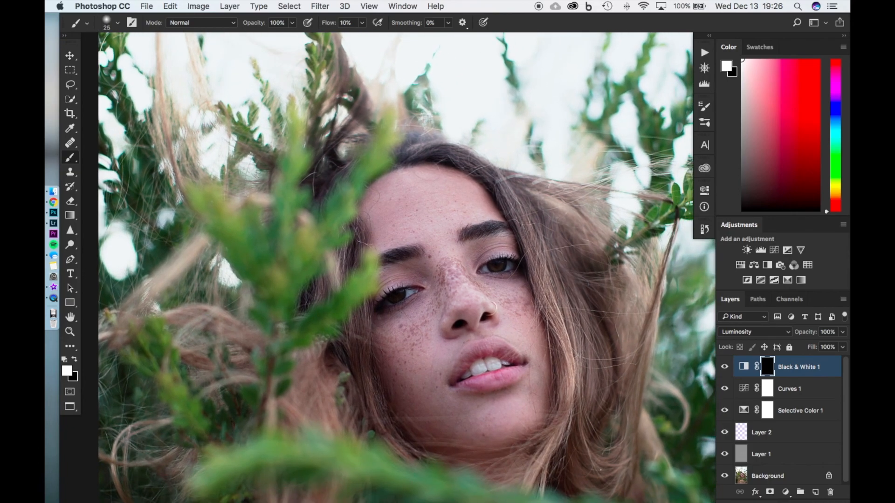
{"action": "left_click", "coordinate": [726, 368]}
{"action": "left_click", "coordinate": [725, 368]}
{"action": "left_click", "coordinate": [725, 368]}
{"action": "left_click", "coordinate": [726, 369]}
{"action": "left_click", "coordinate": [730, 372]}
{"action": "left_click", "coordinate": [731, 372]}
{"action": "left_click", "coordinate": [731, 372]}
{"action": "key", "text": "x"}
{"action": "scroll", "coordinate": [735, 374], "scroll_direction": "left", "scroll_amount": 2}
{"action": "left_click", "coordinate": [730, 372]}
{"action": "left_click", "coordinate": [729, 374]}
{"action": "left_click", "coordinate": [724, 366]}
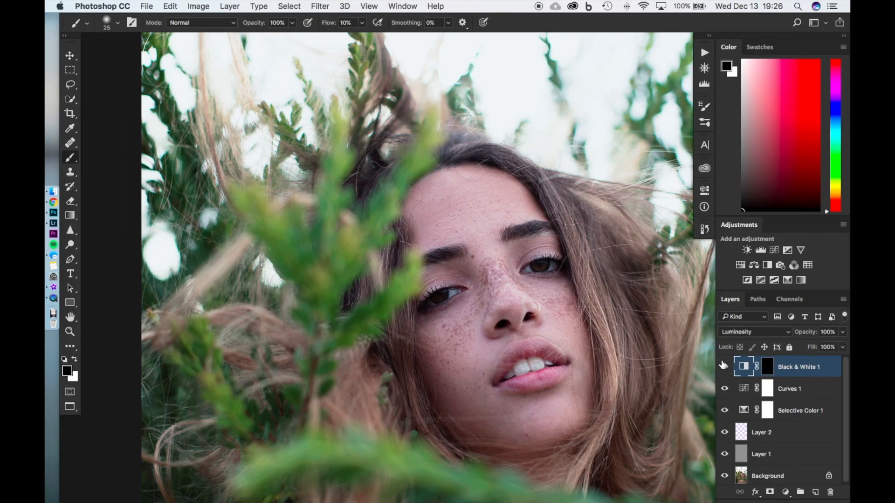
Step: Make the Black & White 1 layer mask the painting target and set the foreground color to white
{"action": "scroll", "coordinate": [491, 294], "scroll_direction": "up", "scroll_amount": 3}
{"action": "left_click", "coordinate": [501, 286]}
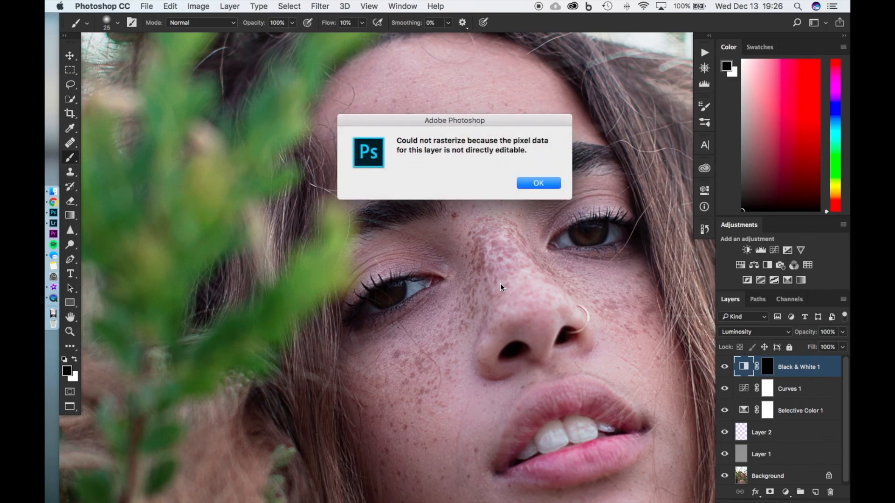
{"action": "left_click", "coordinate": [538, 183]}
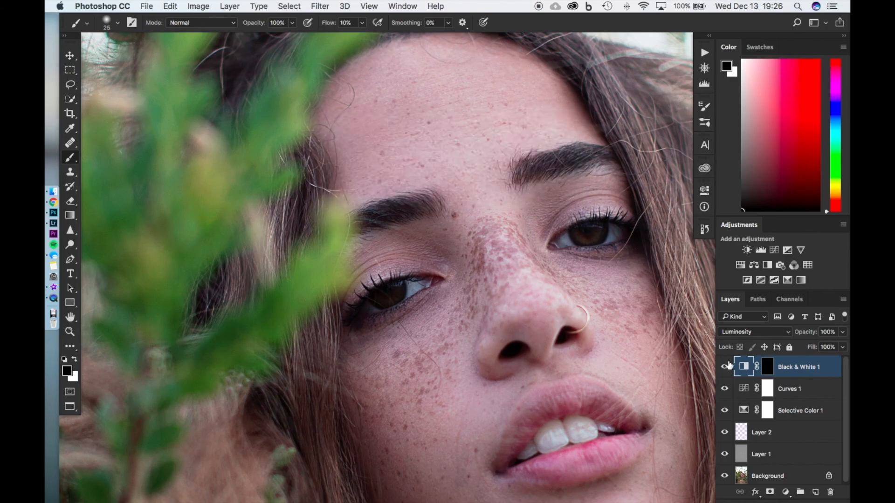
{"action": "left_click", "coordinate": [764, 369]}
{"action": "key", "text": "x"}
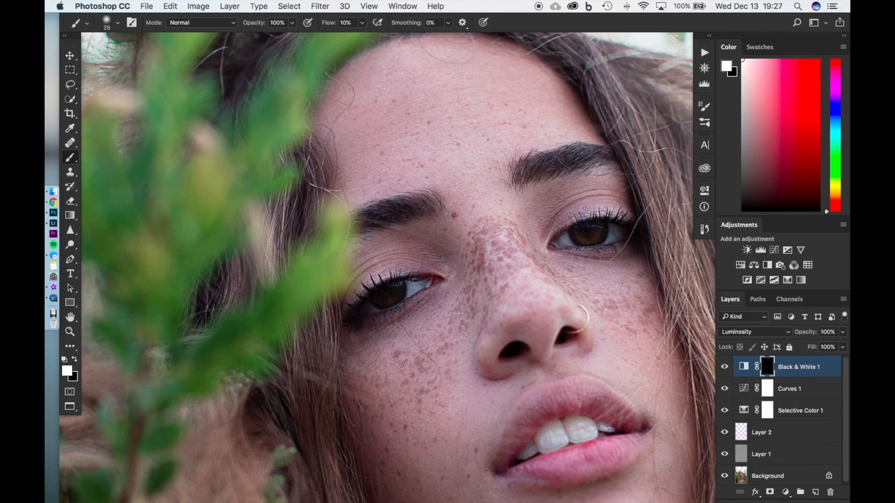
Step: Examine the face with the Black & White mask temporarily disabled, and compare it with the layer hidden and shown
{"action": "mouse_move", "coordinate": [590, 415]}
{"action": "left_mouse_down"}
{"action": "mouse_move", "coordinate": [473, 367]}
{"action": "mouse_move", "coordinate": [439, 365]}
{"action": "left_mouse_up"}
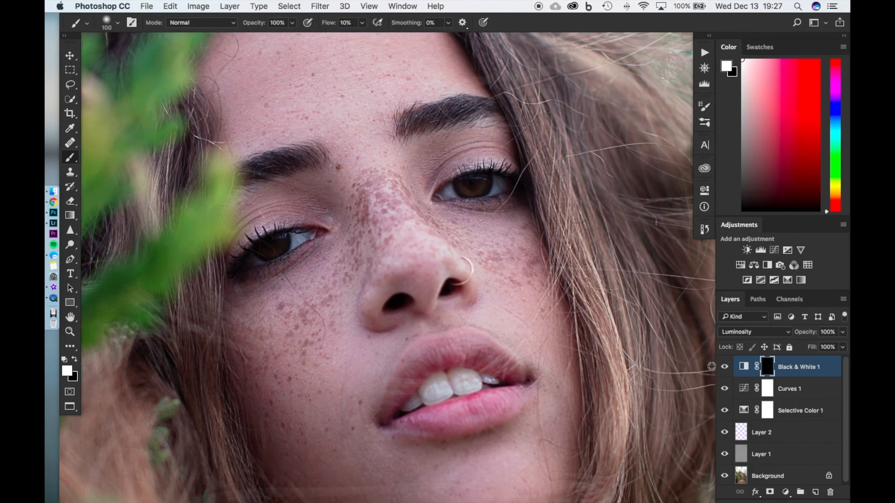
{"action": "left_click", "coordinate": [770, 371], "text": "shift"}
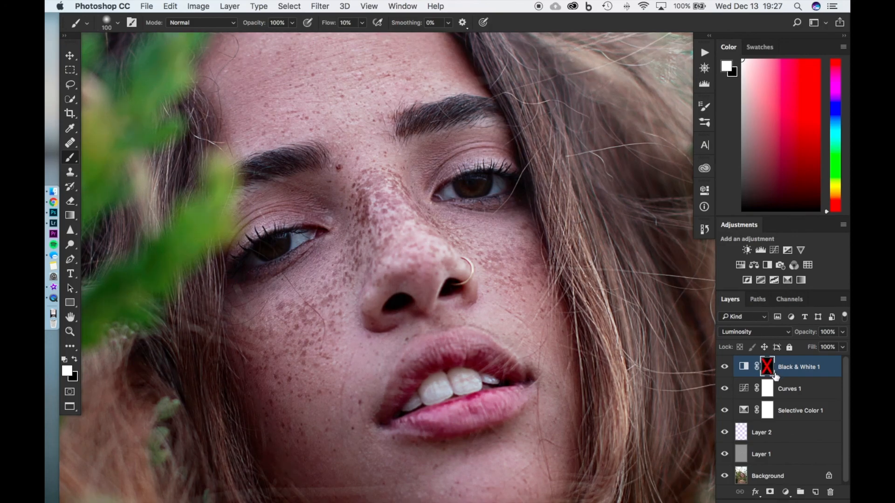
{"action": "left_click", "coordinate": [769, 375], "text": "shift"}
{"action": "left_click", "coordinate": [725, 368]}
{"action": "left_click", "coordinate": [726, 369]}
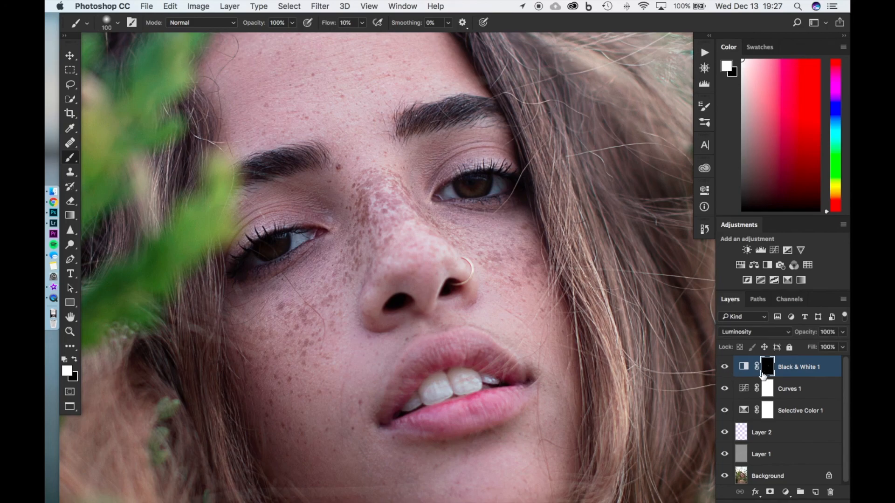
Step: Paint white on the Black & White mask over the lips with a soft 161 px brush, and check the layer hidden and shown
{"action": "mouse_move", "coordinate": [523, 444]}
{"action": "left_mouse_down"}
{"action": "mouse_move", "coordinate": [515, 410]}
{"action": "mouse_move", "coordinate": [499, 390]}
{"action": "left_mouse_up"}
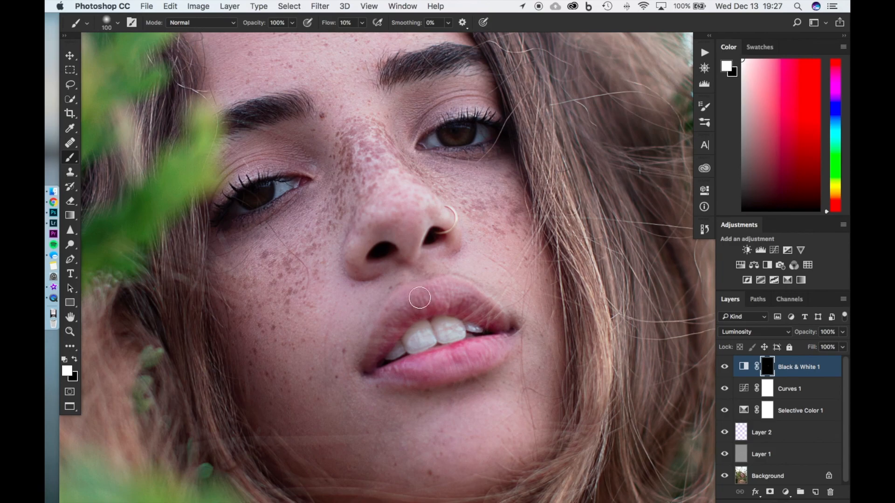
{"action": "mouse_move", "coordinate": [421, 304]}
{"action": "left_mouse_down"}
{"action": "mouse_move", "coordinate": [478, 311]}
{"action": "mouse_move", "coordinate": [446, 301]}
{"action": "mouse_move", "coordinate": [404, 314]}
{"action": "mouse_move", "coordinate": [372, 359]}
{"action": "mouse_move", "coordinate": [433, 366]}
{"action": "left_mouse_up"}
{"action": "left_click", "coordinate": [725, 368]}
{"action": "left_click", "coordinate": [725, 367]}
{"action": "key", "text": "x"}
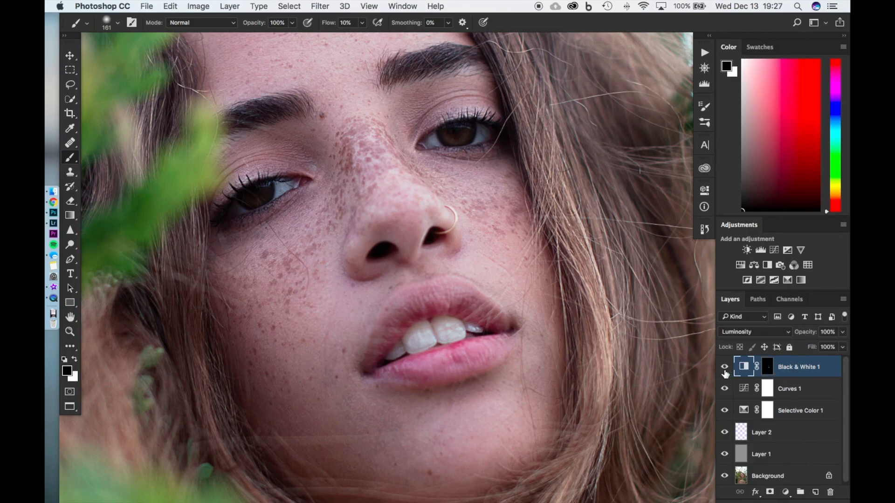
Step: Compare the full portrait with and without the masked Black & White 1 layer
{"action": "left_click", "coordinate": [539, 349], "text": "alt+super"}
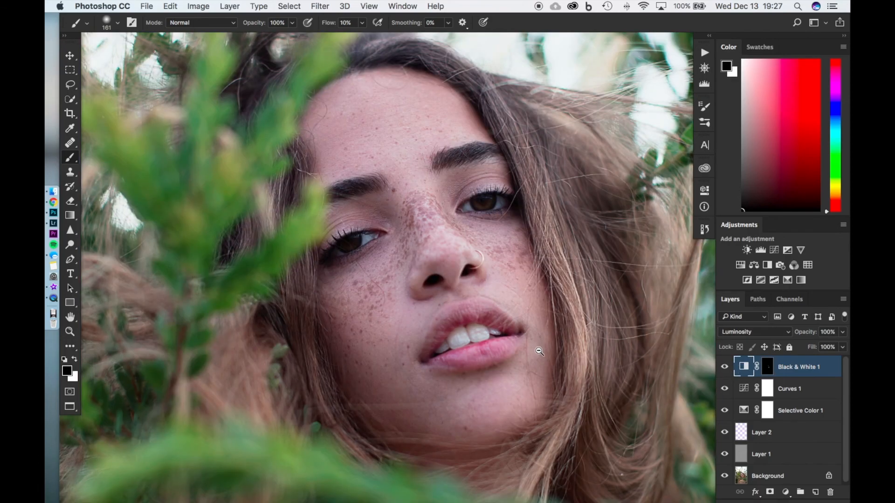
{"action": "left_click", "coordinate": [539, 350], "text": "alt+super"}
{"action": "left_click", "coordinate": [539, 350], "text": "alt+super"}
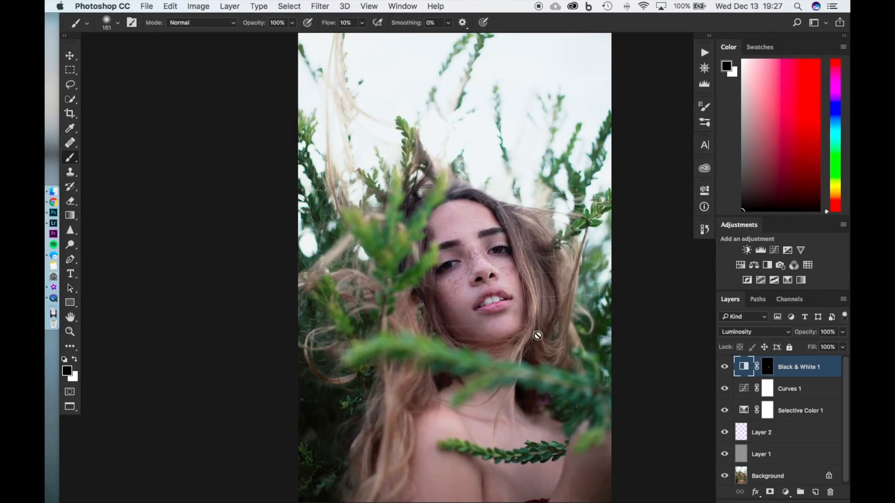
{"action": "left_click", "coordinate": [725, 368]}
{"action": "left_click", "coordinate": [725, 368]}
{"action": "left_click", "coordinate": [726, 371]}
{"action": "left_click", "coordinate": [725, 371]}
{"action": "left_click", "coordinate": [726, 372]}
{"action": "left_click", "coordinate": [726, 372]}
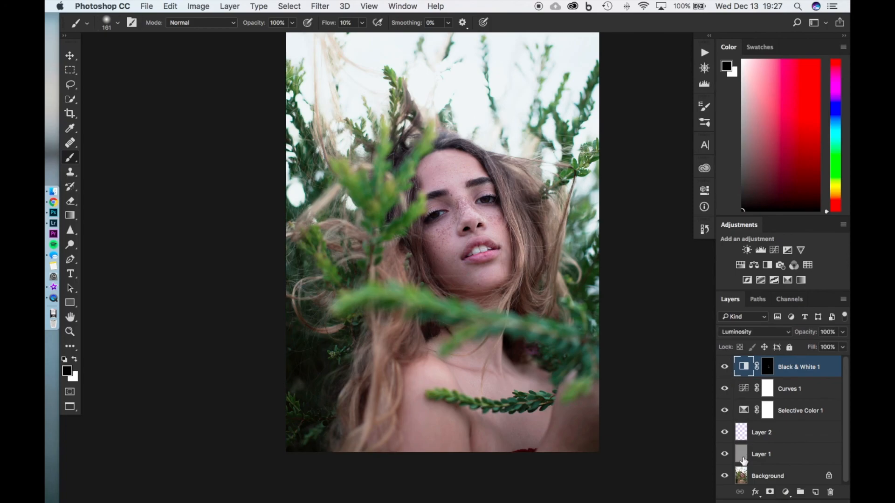
Step: Compare the original Background photo alone with the finished edit by hiding and restoring all the layers above it
{"action": "left_click", "coordinate": [725, 475], "text": "alt"}
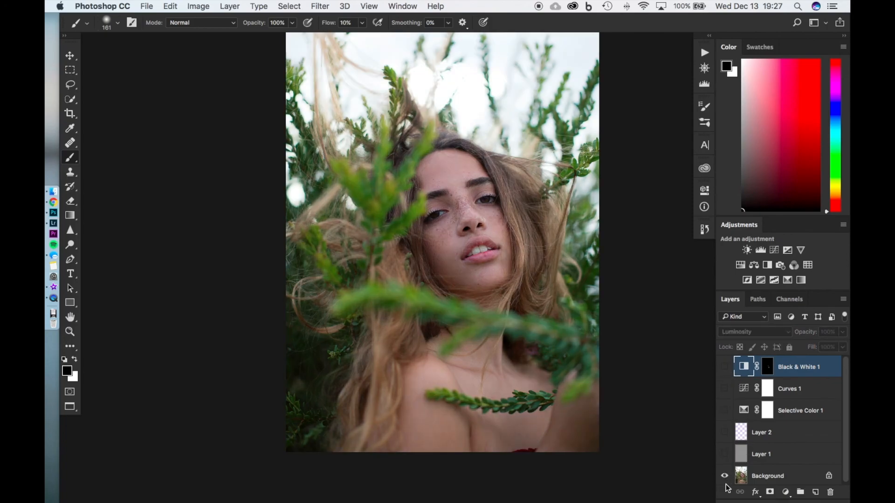
{"action": "left_click", "coordinate": [724, 476], "text": "alt"}
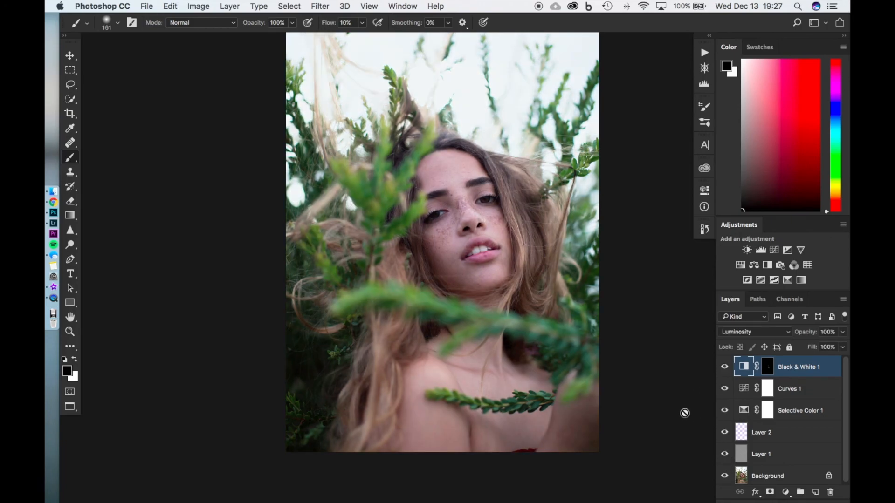
{"action": "left_click_drag", "start_coordinate": [671, 429], "coordinate": [671, 451]}
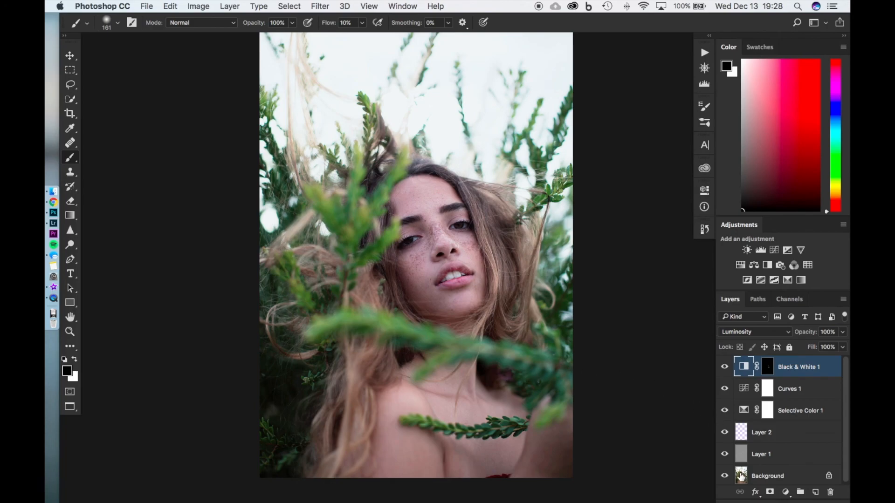
{"action": "left_click", "coordinate": [726, 476], "text": "alt"}
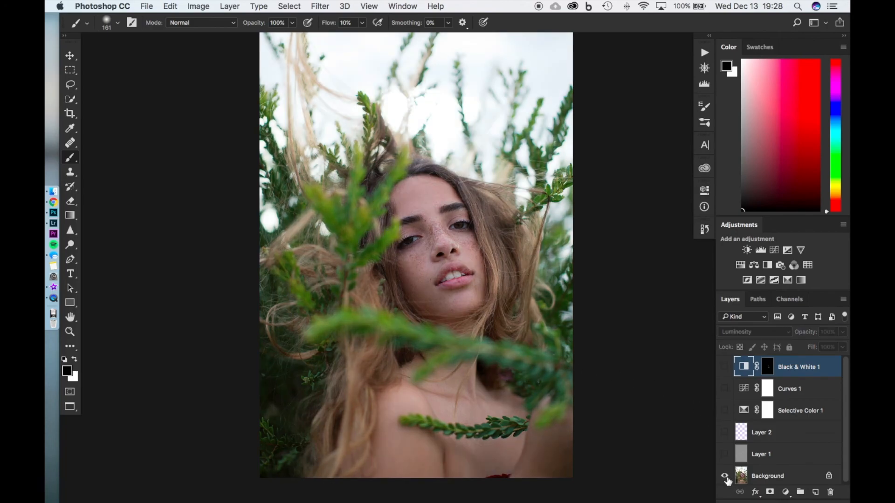
{"action": "left_click", "coordinate": [725, 476], "text": "alt"}
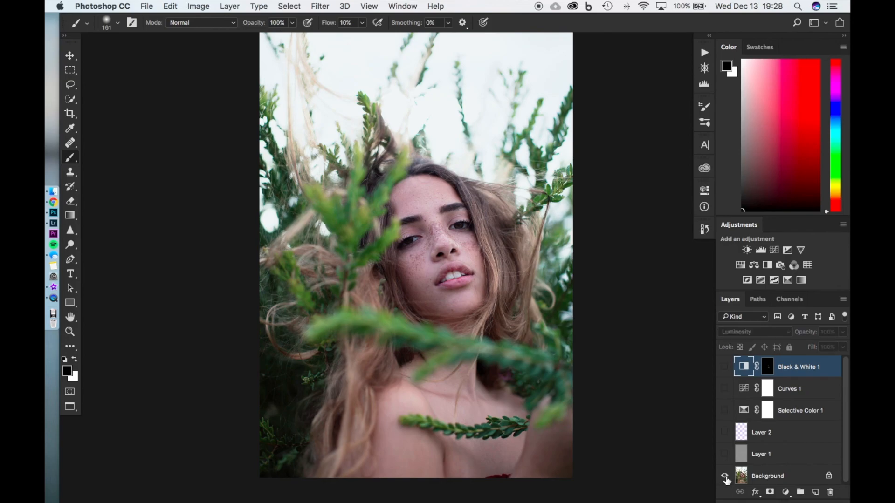
{"action": "left_click", "coordinate": [725, 476], "text": "alt"}
{"action": "left_click", "coordinate": [725, 477], "text": "alt"}
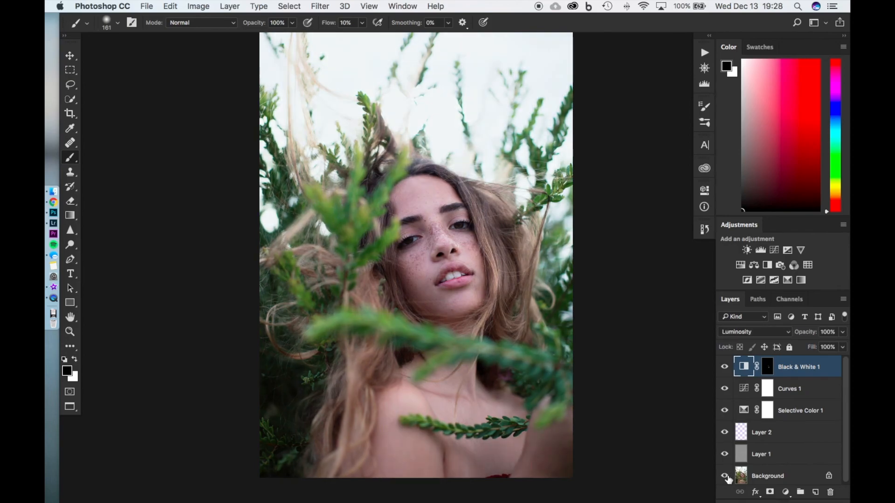